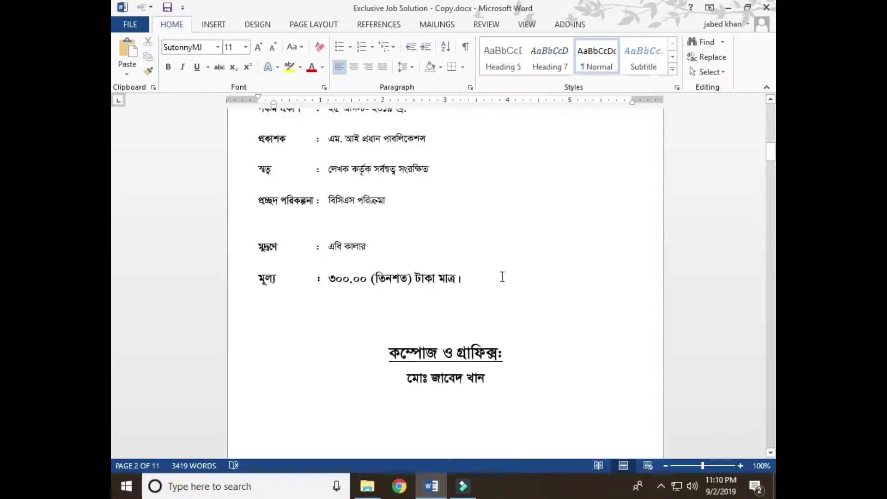
{"action": "scroll", "coordinate": [502, 276], "scroll_direction": "down", "scroll_amount": 5}
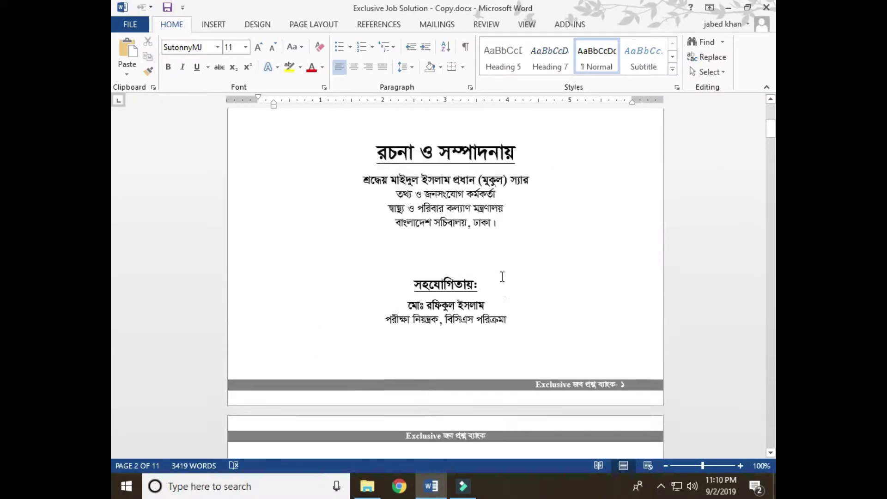
{"action": "scroll", "coordinate": [502, 276], "scroll_direction": "up", "scroll_amount": 10}
{"action": "left_click", "coordinate": [453, 212]}
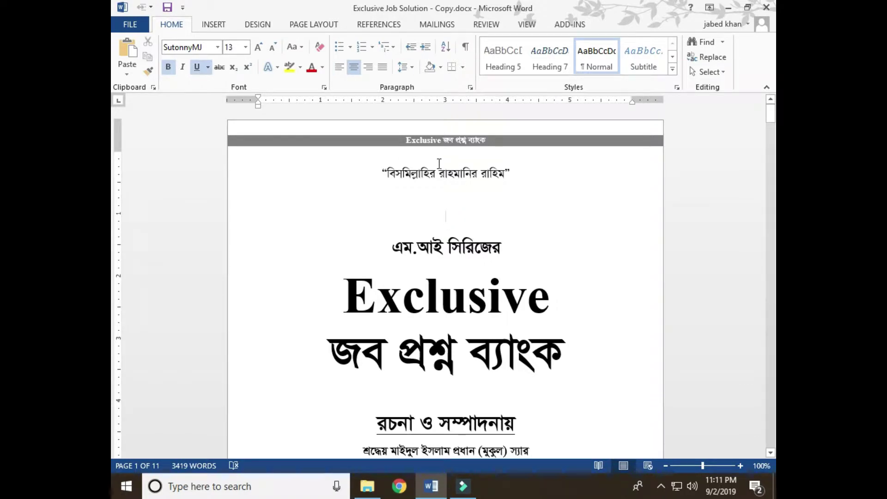
{"action": "scroll", "coordinate": [439, 164], "scroll_direction": "down", "scroll_amount": 1}
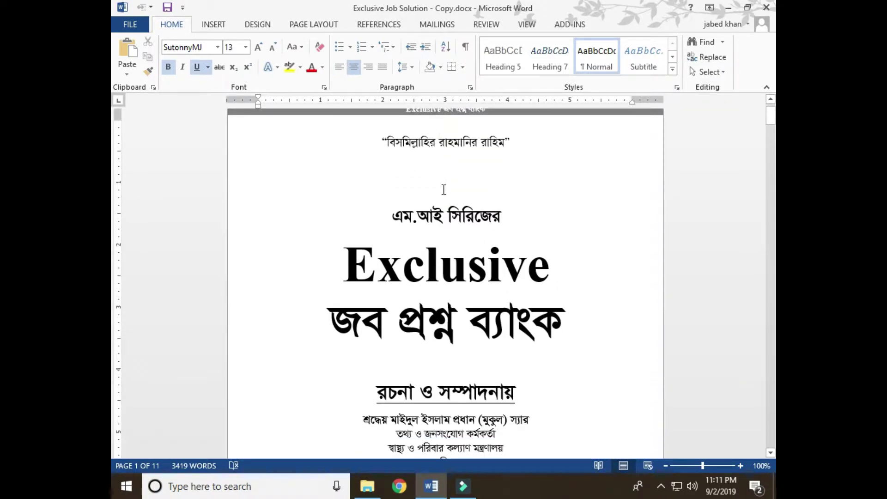
{"action": "scroll", "coordinate": [443, 189], "scroll_direction": "down", "scroll_amount": 10}
{"action": "scroll", "coordinate": [443, 190], "scroll_direction": "down", "scroll_amount": 7}
{"action": "scroll", "coordinate": [443, 189], "scroll_direction": "down", "scroll_amount": 2}
{"action": "scroll", "coordinate": [443, 189], "scroll_direction": "down", "scroll_amount": 8}
{"action": "scroll", "coordinate": [444, 190], "scroll_direction": "down", "scroll_amount": 1}
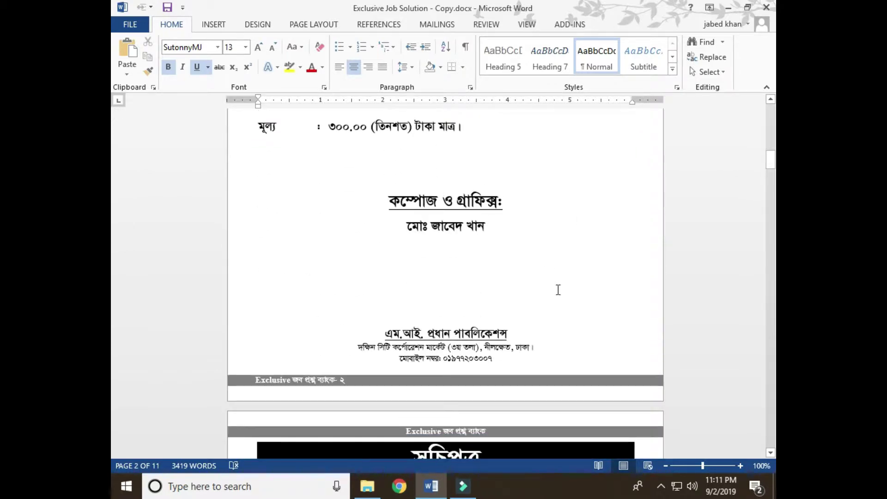
{"action": "left_click", "coordinate": [367, 127]}
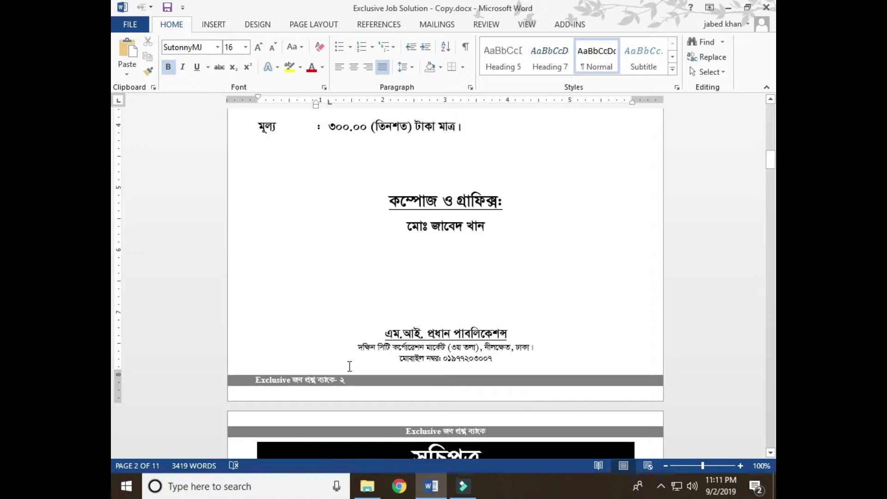
{"action": "scroll", "coordinate": [325, 365], "scroll_direction": "up", "scroll_amount": 1}
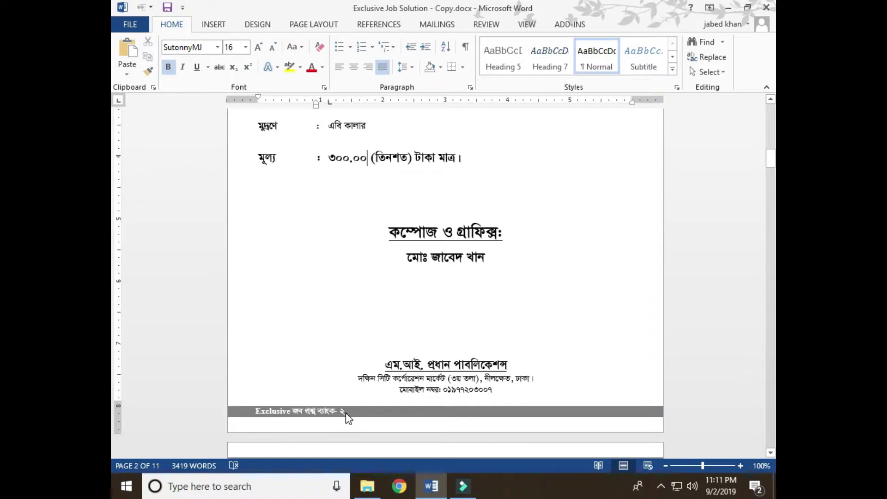
{"action": "scroll", "coordinate": [346, 413], "scroll_direction": "up", "scroll_amount": 1}
{"action": "scroll", "coordinate": [346, 414], "scroll_direction": "up", "scroll_amount": 7}
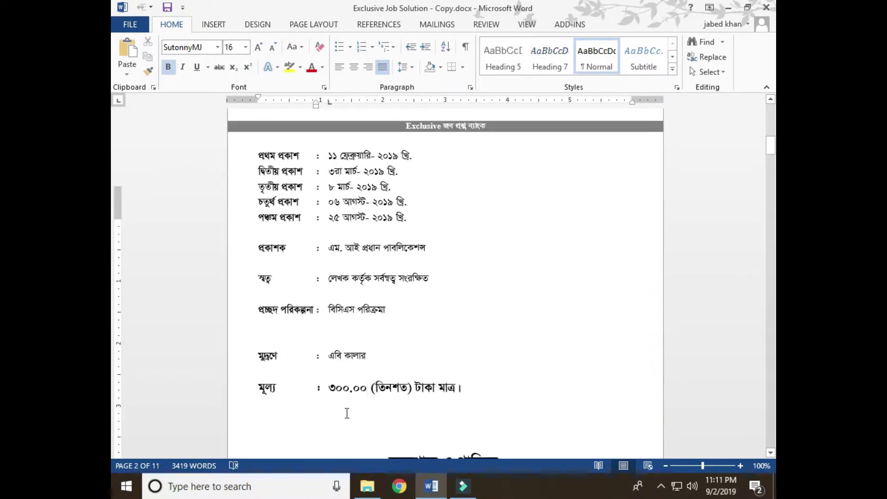
{"action": "scroll", "coordinate": [347, 413], "scroll_direction": "up", "scroll_amount": 12}
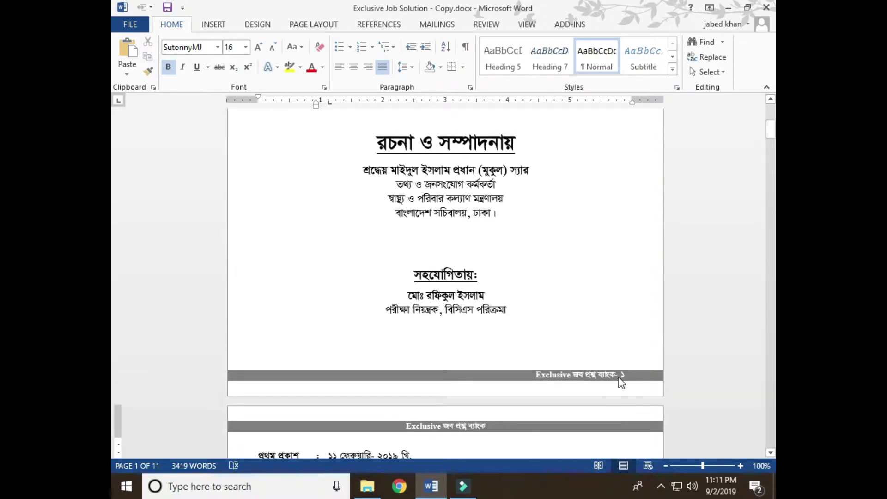
{"action": "scroll", "coordinate": [622, 381], "scroll_direction": "down", "scroll_amount": 1}
{"action": "scroll", "coordinate": [492, 384], "scroll_direction": "down", "scroll_amount": 6}
{"action": "scroll", "coordinate": [469, 382], "scroll_direction": "down", "scroll_amount": 10}
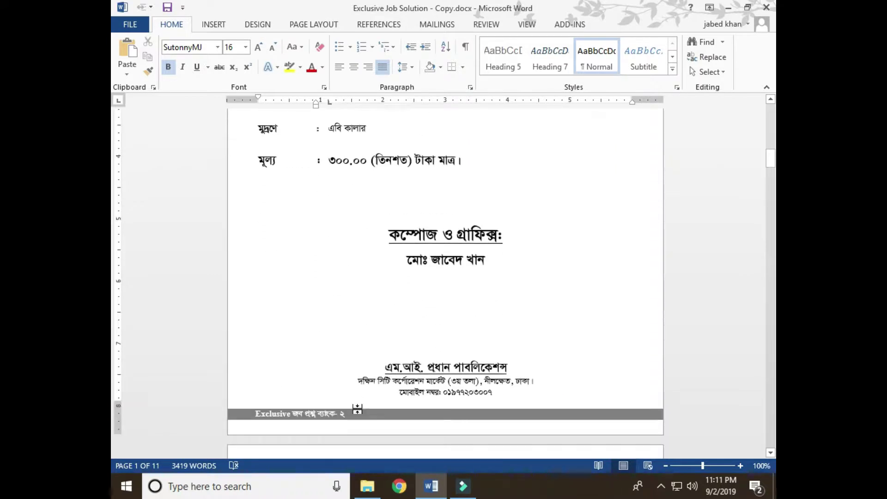
{"action": "scroll", "coordinate": [347, 412], "scroll_direction": "down", "scroll_amount": 3}
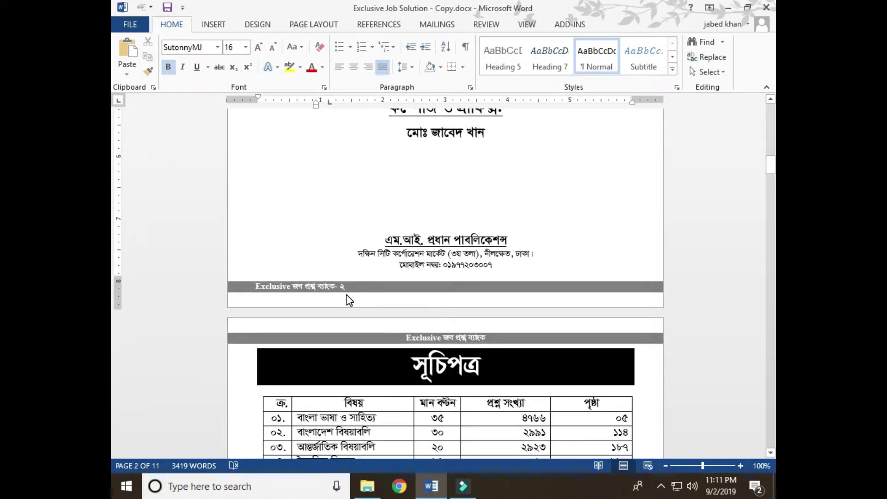
{"action": "scroll", "coordinate": [349, 298], "scroll_direction": "down", "scroll_amount": 2}
{"action": "scroll", "coordinate": [349, 298], "scroll_direction": "down", "scroll_amount": 8}
{"action": "scroll", "coordinate": [349, 297], "scroll_direction": "down", "scroll_amount": 9}
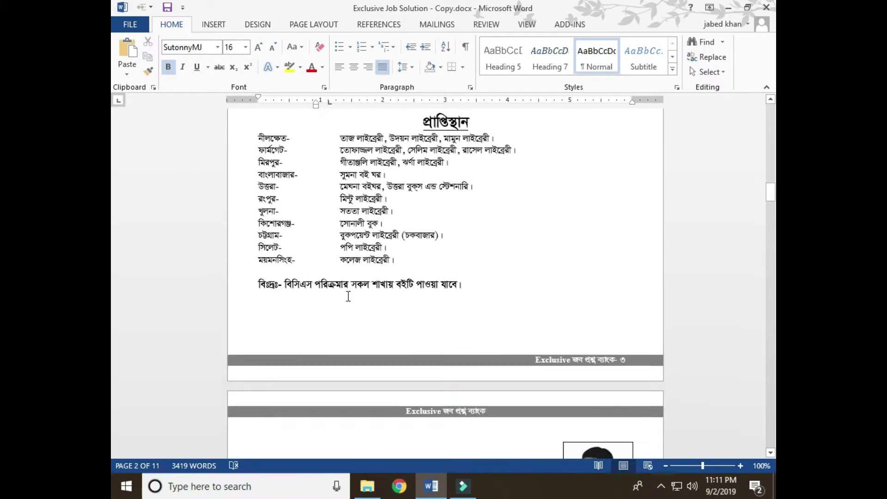
{"action": "scroll", "coordinate": [348, 296], "scroll_direction": "down", "scroll_amount": 8}
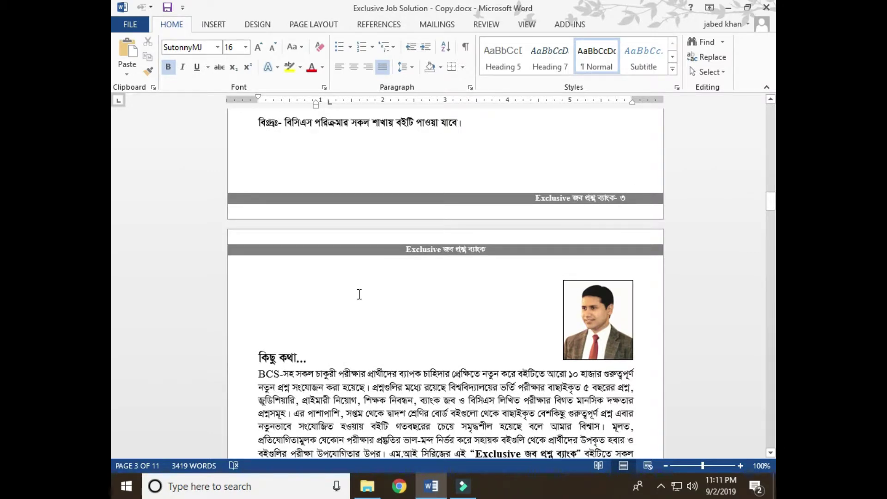
{"action": "scroll", "coordinate": [359, 295], "scroll_direction": "down", "scroll_amount": 1}
{"action": "scroll", "coordinate": [359, 294], "scroll_direction": "down", "scroll_amount": 9}
{"action": "scroll", "coordinate": [355, 305], "scroll_direction": "down", "scroll_amount": 4}
{"action": "scroll", "coordinate": [344, 351], "scroll_direction": "down", "scroll_amount": 6}
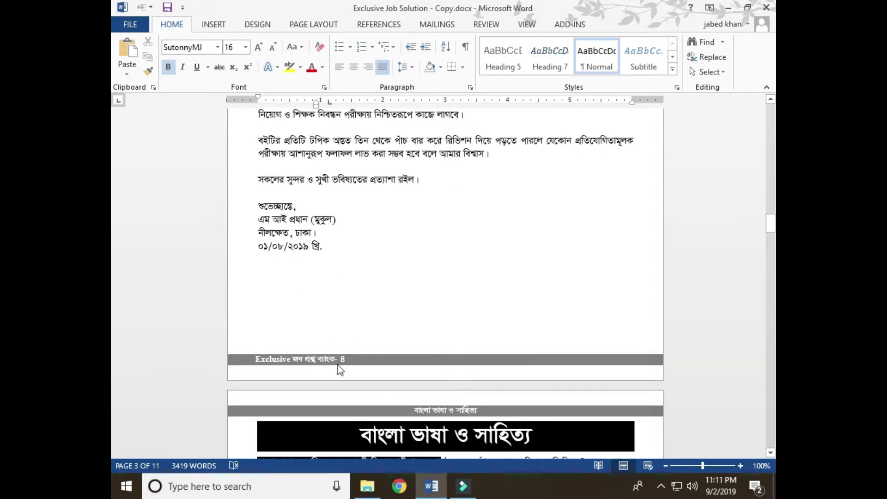
{"action": "scroll", "coordinate": [344, 365], "scroll_direction": "down", "scroll_amount": 3}
{"action": "scroll", "coordinate": [344, 364], "scroll_direction": "down", "scroll_amount": 3}
{"action": "scroll", "coordinate": [408, 332], "scroll_direction": "up", "scroll_amount": 9}
{"action": "scroll", "coordinate": [408, 333], "scroll_direction": "up", "scroll_amount": 10}
{"action": "scroll", "coordinate": [461, 254], "scroll_direction": "up", "scroll_amount": 20}
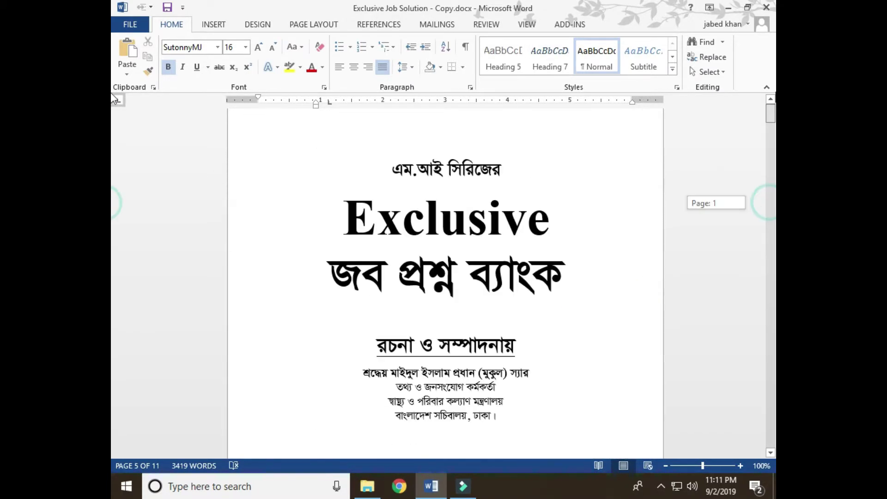
{"action": "scroll", "coordinate": [482, 224], "scroll_direction": "up", "scroll_amount": 5}
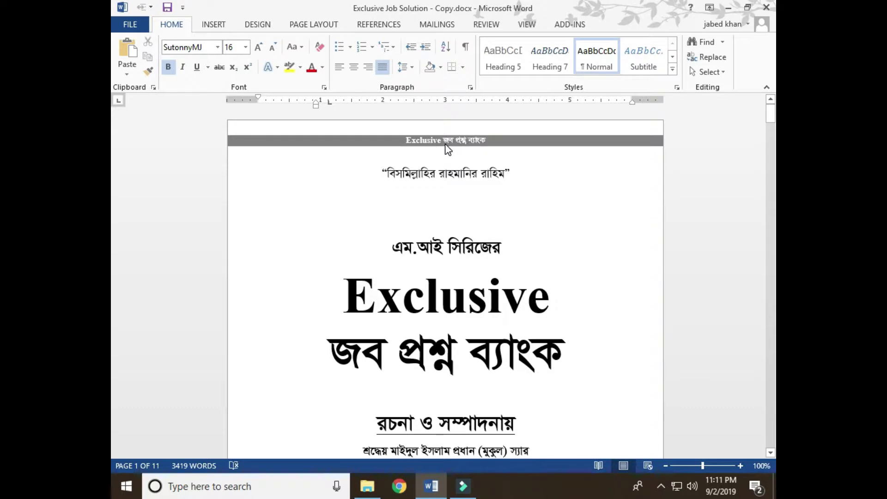
{"action": "scroll", "coordinate": [439, 138], "scroll_direction": "down", "scroll_amount": 2}
{"action": "scroll", "coordinate": [441, 153], "scroll_direction": "down", "scroll_amount": 5}
{"action": "scroll", "coordinate": [444, 167], "scroll_direction": "down", "scroll_amount": 3}
{"action": "scroll", "coordinate": [450, 190], "scroll_direction": "down", "scroll_amount": 4}
{"action": "scroll", "coordinate": [450, 189], "scroll_direction": "down", "scroll_amount": 1}
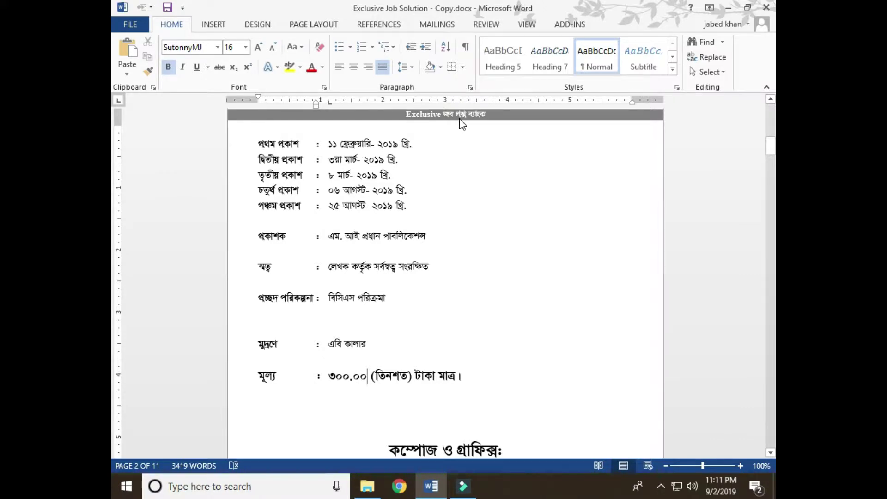
{"action": "scroll", "coordinate": [460, 121], "scroll_direction": "down", "scroll_amount": 6}
{"action": "scroll", "coordinate": [455, 152], "scroll_direction": "down", "scroll_amount": 6}
{"action": "scroll", "coordinate": [450, 208], "scroll_direction": "down", "scroll_amount": 3}
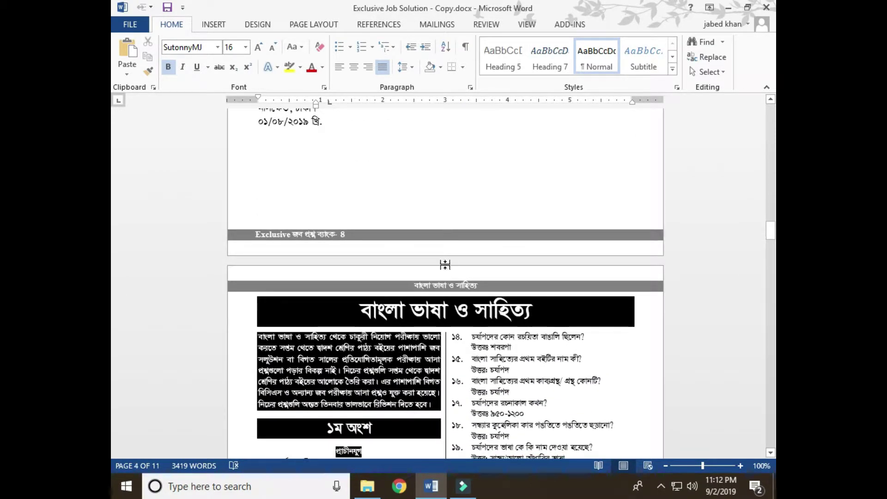
{"action": "scroll", "coordinate": [444, 259], "scroll_direction": "down", "scroll_amount": 1}
{"action": "scroll", "coordinate": [419, 226], "scroll_direction": "down", "scroll_amount": 1}
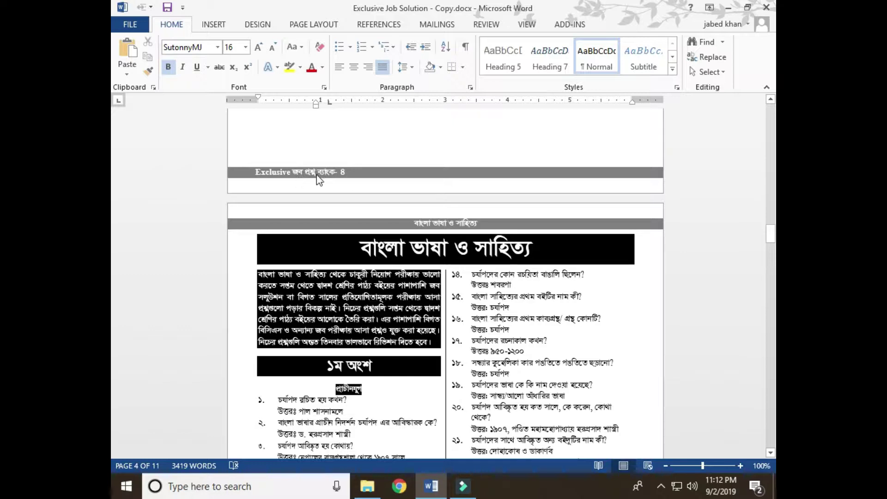
{"action": "scroll", "coordinate": [341, 192], "scroll_direction": "down", "scroll_amount": 1}
{"action": "scroll", "coordinate": [341, 193], "scroll_direction": "down", "scroll_amount": 5}
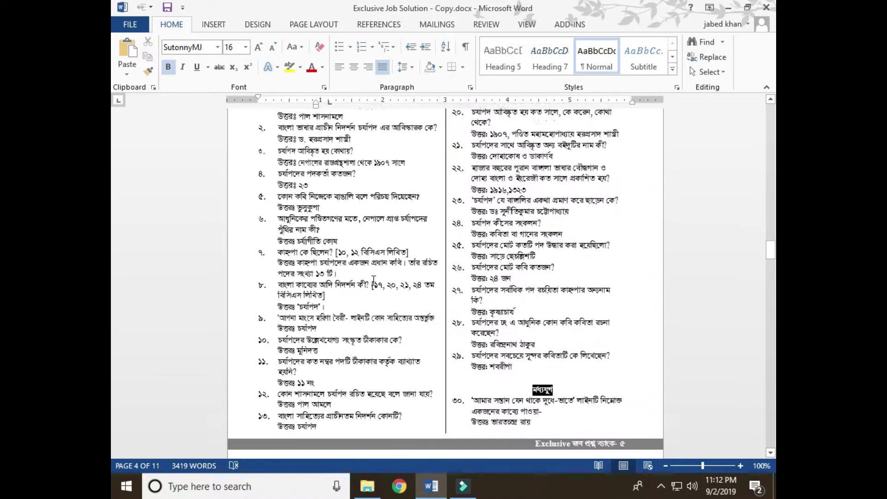
{"action": "scroll", "coordinate": [563, 318], "scroll_direction": "down", "scroll_amount": 4}
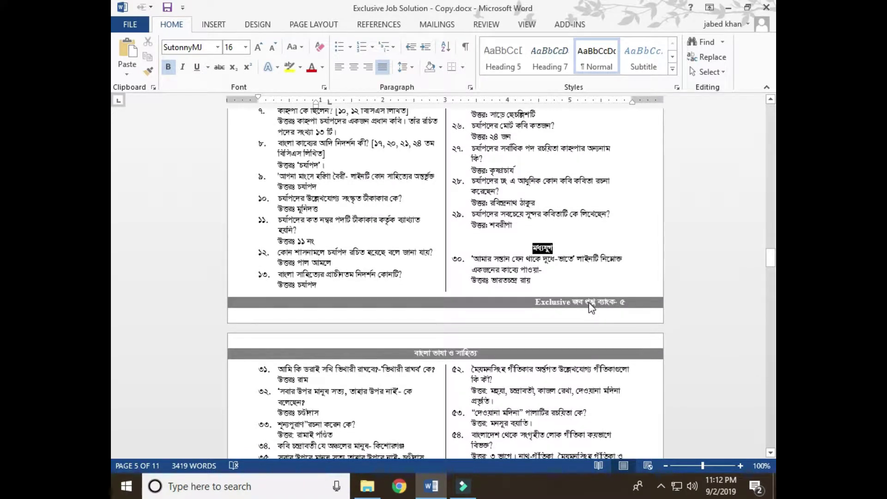
{"action": "scroll", "coordinate": [442, 168], "scroll_direction": "up", "scroll_amount": 7}
{"action": "scroll", "coordinate": [442, 168], "scroll_direction": "up", "scroll_amount": 4}
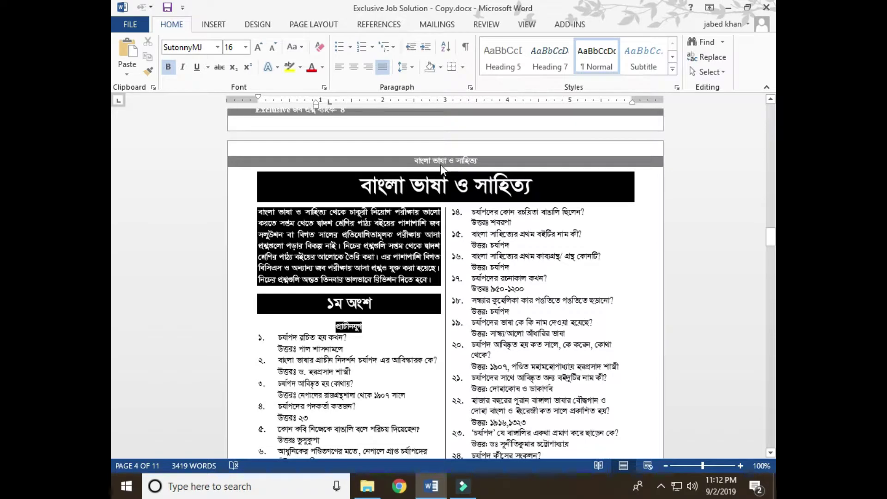
{"action": "scroll", "coordinate": [443, 185], "scroll_direction": "down", "scroll_amount": 6}
{"action": "scroll", "coordinate": [448, 230], "scroll_direction": "down", "scroll_amount": 5}
{"action": "scroll", "coordinate": [450, 254], "scroll_direction": "down", "scroll_amount": 1}
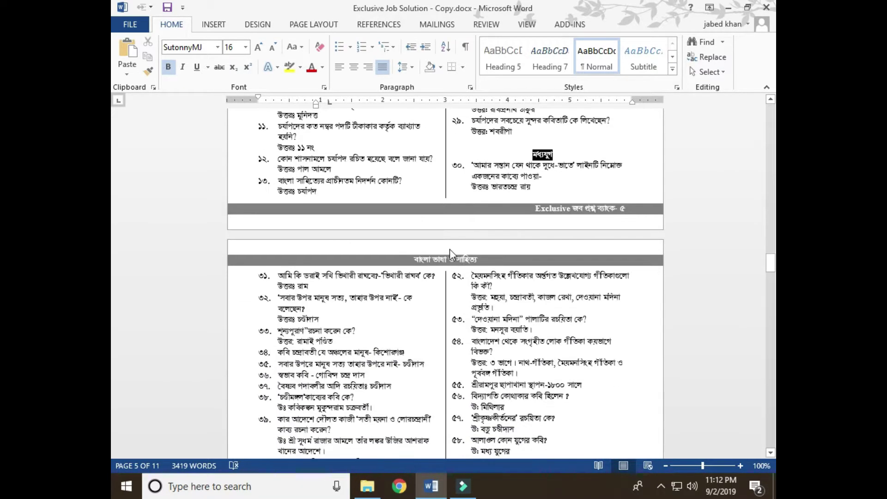
{"action": "scroll", "coordinate": [450, 264], "scroll_direction": "down", "scroll_amount": 1}
{"action": "scroll", "coordinate": [450, 263], "scroll_direction": "down", "scroll_amount": 5}
{"action": "scroll", "coordinate": [450, 264], "scroll_direction": "down", "scroll_amount": 5}
{"action": "scroll", "coordinate": [419, 273], "scroll_direction": "down", "scroll_amount": 1}
{"action": "scroll", "coordinate": [430, 268], "scroll_direction": "down", "scroll_amount": 5}
{"action": "scroll", "coordinate": [443, 263], "scroll_direction": "down", "scroll_amount": 5}
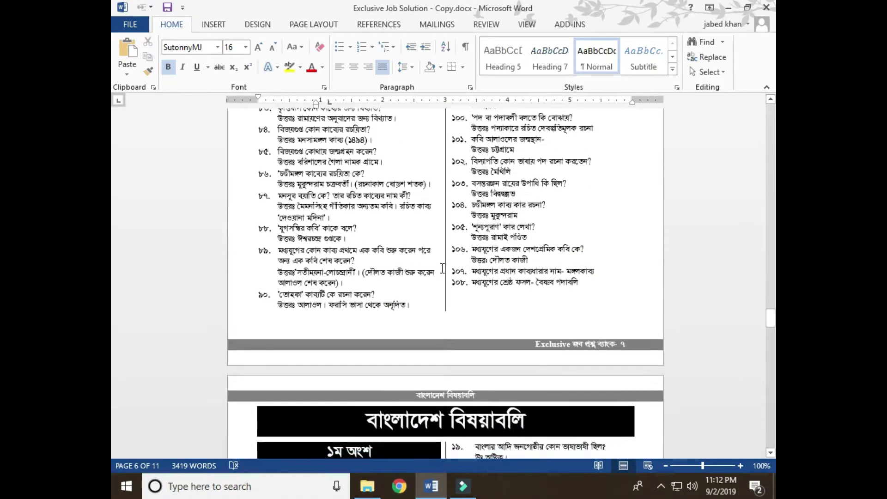
{"action": "scroll", "coordinate": [462, 254], "scroll_direction": "down", "scroll_amount": 1}
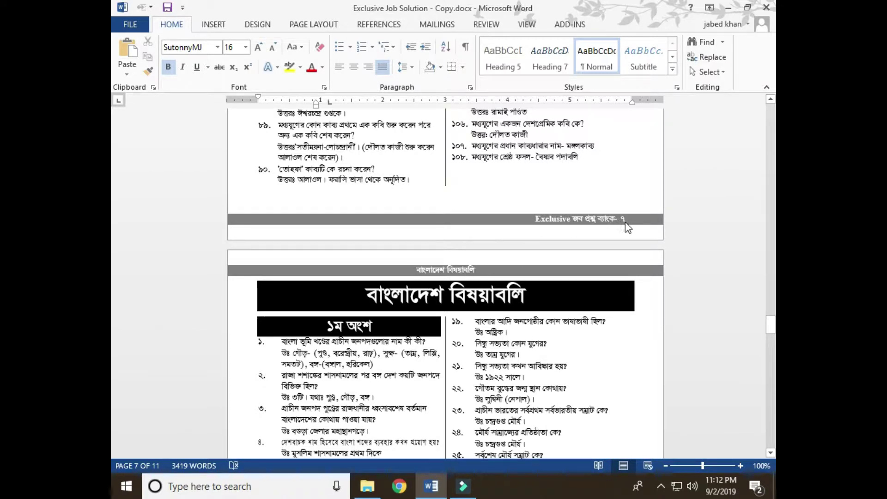
{"action": "scroll", "coordinate": [356, 390], "scroll_direction": "down", "scroll_amount": 3}
{"action": "scroll", "coordinate": [355, 390], "scroll_direction": "down", "scroll_amount": 3}
{"action": "scroll", "coordinate": [355, 390], "scroll_direction": "down", "scroll_amount": 1}
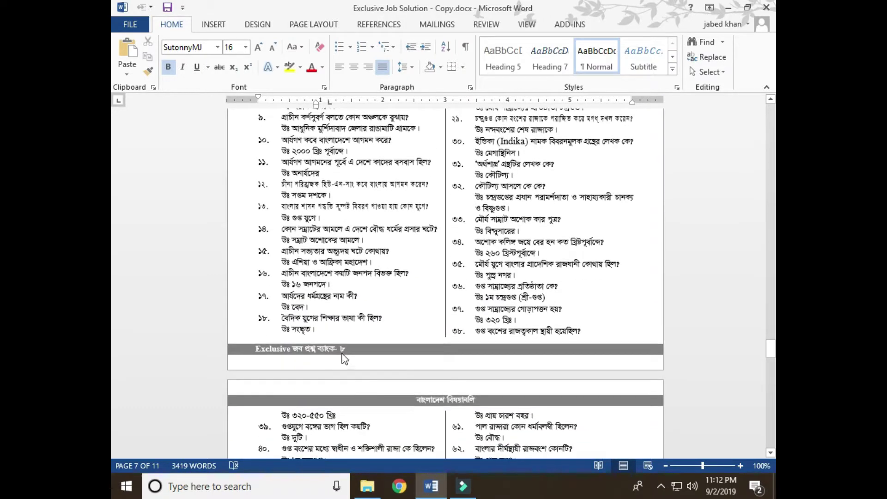
{"action": "scroll", "coordinate": [450, 231], "scroll_direction": "down", "scroll_amount": 5}
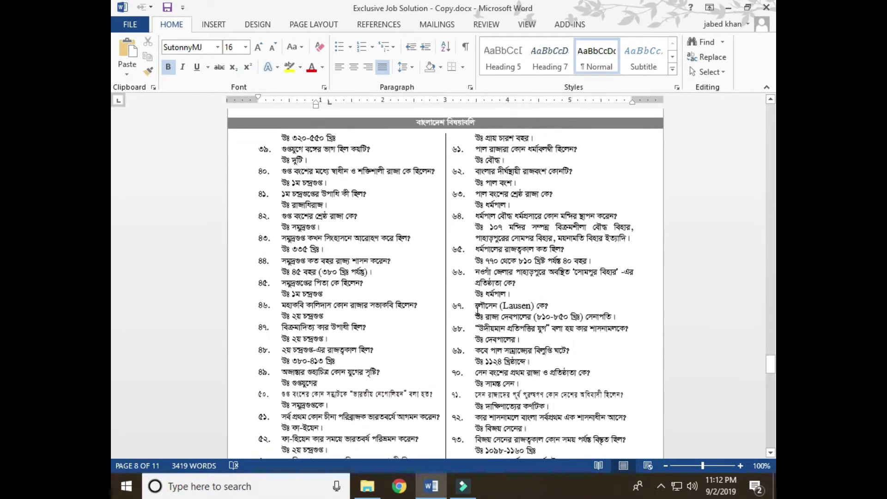
{"action": "scroll", "coordinate": [448, 129], "scroll_direction": "down", "scroll_amount": 4}
{"action": "scroll", "coordinate": [503, 365], "scroll_direction": "down", "scroll_amount": 1}
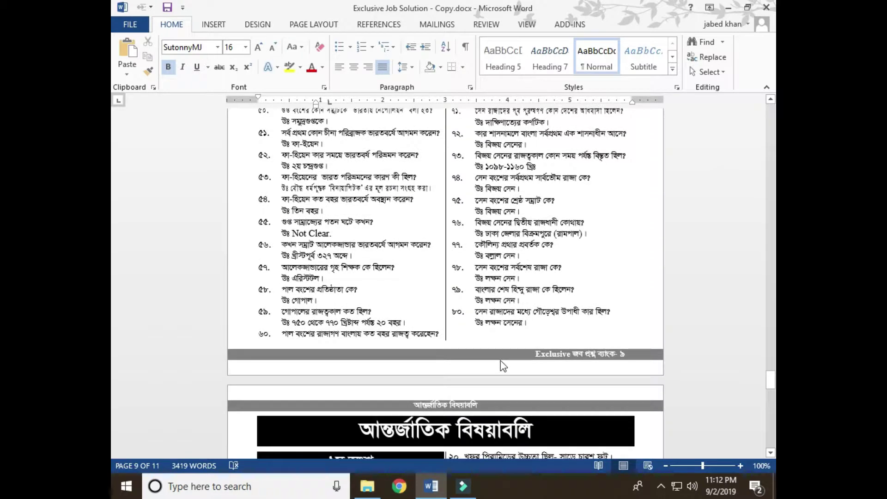
{"action": "scroll", "coordinate": [558, 370], "scroll_direction": "down", "scroll_amount": 4}
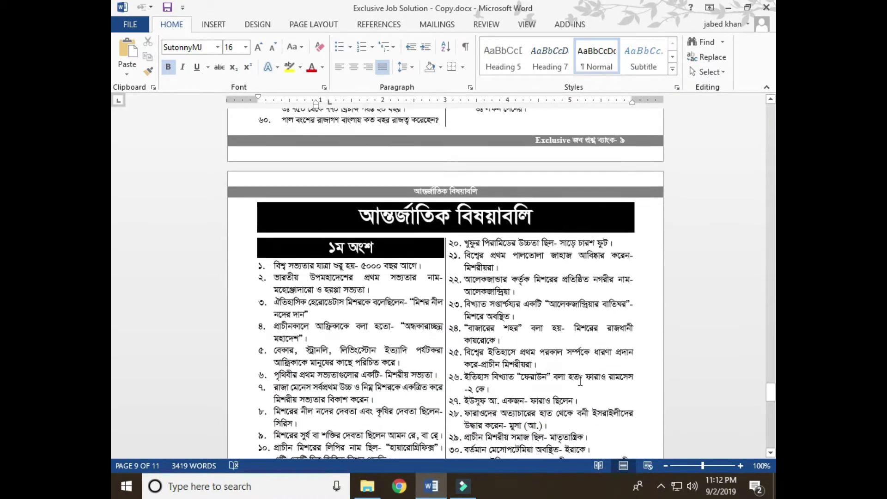
Step: Complete the header text so it reads 'জব প্রশ্ন ব্যাংক' and return to the document body
{"action": "key", "text": "ctrl+Home"}
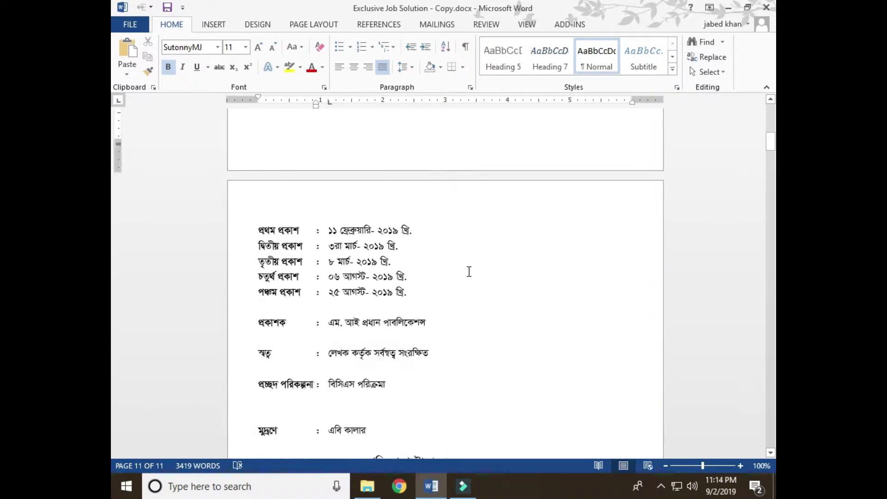
{"action": "scroll", "coordinate": [468, 269], "scroll_direction": "up", "scroll_amount": 2}
{"action": "left_click", "coordinate": [445, 174]}
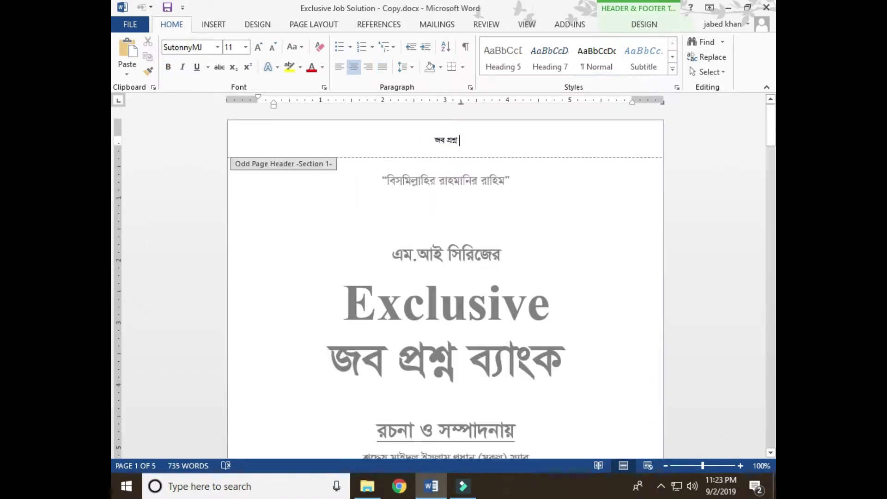
{"action": "type", "text": " ব্যাংক"}
{"action": "left_click", "coordinate": [644, 24]}
Step: Scroll through all five pages to confirm each carries the 'জব প্রশ্ন ব্যাংক' header
{"action": "left_click", "coordinate": [673, 51]}
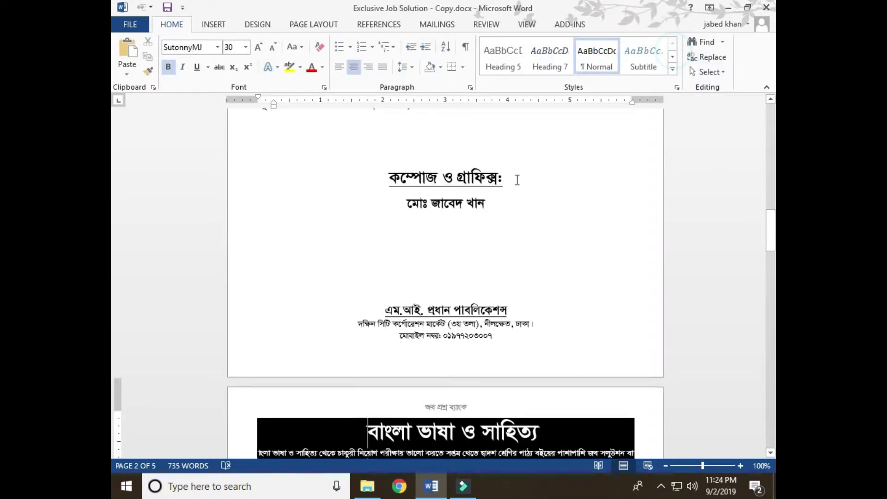
{"action": "scroll", "coordinate": [495, 275], "scroll_direction": "up", "scroll_amount": 5}
{"action": "scroll", "coordinate": [494, 275], "scroll_direction": "up", "scroll_amount": 5}
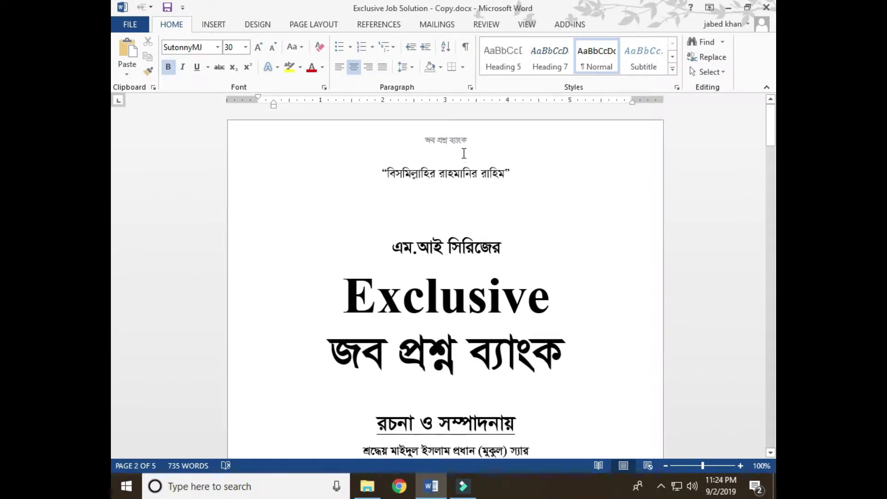
{"action": "scroll", "coordinate": [453, 145], "scroll_direction": "down", "scroll_amount": 2}
{"action": "scroll", "coordinate": [446, 345], "scroll_direction": "down", "scroll_amount": 8}
{"action": "scroll", "coordinate": [446, 345], "scroll_direction": "down", "scroll_amount": 3}
{"action": "scroll", "coordinate": [444, 323], "scroll_direction": "down", "scroll_amount": 5}
{"action": "scroll", "coordinate": [441, 395], "scroll_direction": "down", "scroll_amount": 3}
{"action": "scroll", "coordinate": [441, 395], "scroll_direction": "down", "scroll_amount": 3}
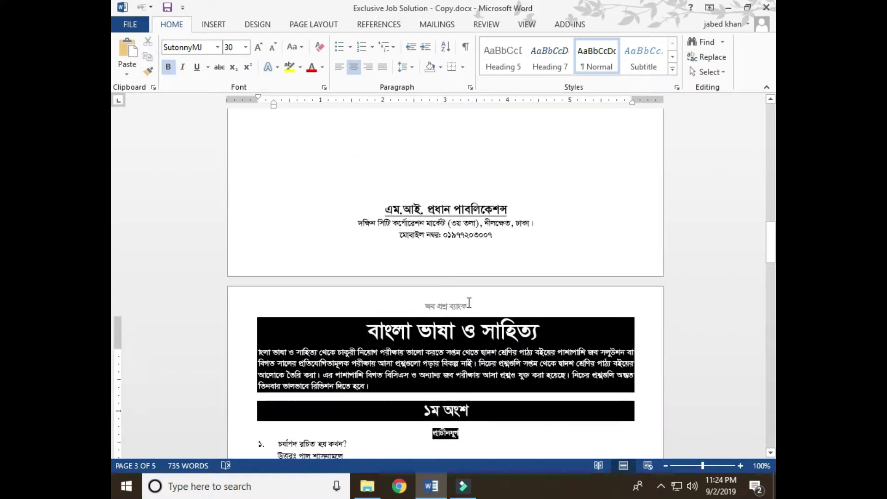
{"action": "scroll", "coordinate": [469, 303], "scroll_direction": "down", "scroll_amount": 3}
{"action": "scroll", "coordinate": [469, 303], "scroll_direction": "down", "scroll_amount": 6}
{"action": "scroll", "coordinate": [459, 257], "scroll_direction": "down", "scroll_amount": 5}
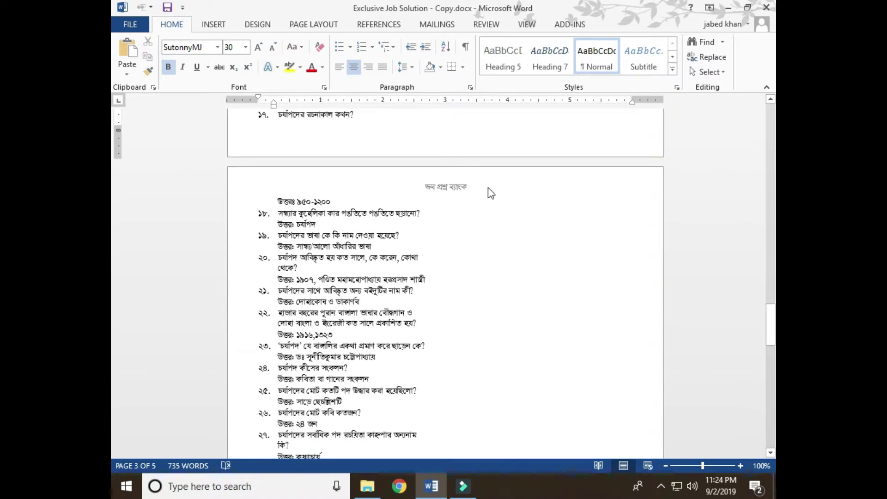
Step: Return toward the top of the document and bring up the Insert commands
{"action": "scroll", "coordinate": [526, 225], "scroll_direction": "up", "scroll_amount": 5}
{"action": "scroll", "coordinate": [526, 225], "scroll_direction": "up", "scroll_amount": 5}
{"action": "scroll", "coordinate": [527, 225], "scroll_direction": "up", "scroll_amount": 5}
{"action": "scroll", "coordinate": [526, 225], "scroll_direction": "up", "scroll_amount": 5}
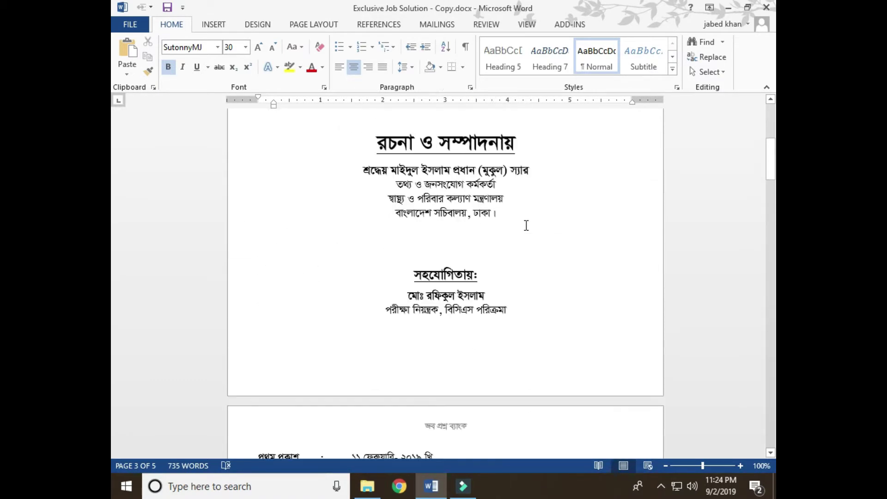
{"action": "scroll", "coordinate": [526, 225], "scroll_direction": "up", "scroll_amount": 5}
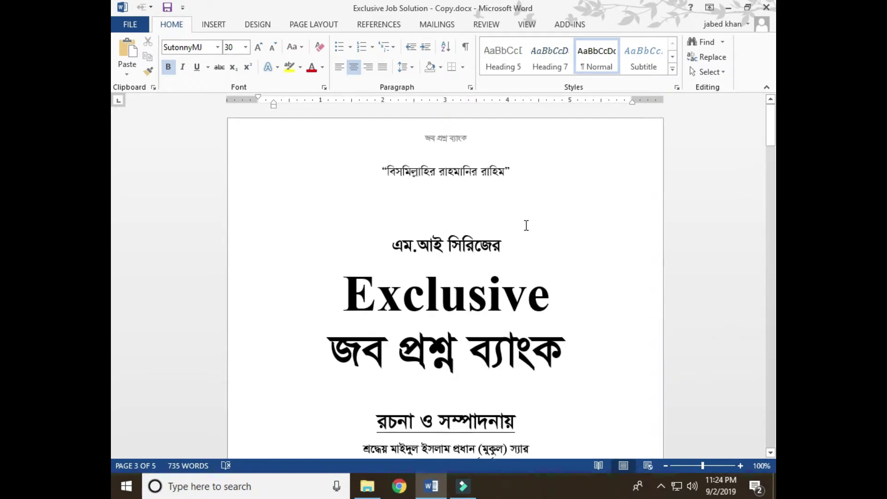
{"action": "left_click", "coordinate": [213, 24]}
Step: Insert a Blank footer and set its font to SutonnyMJ
{"action": "left_click", "coordinate": [553, 57]}
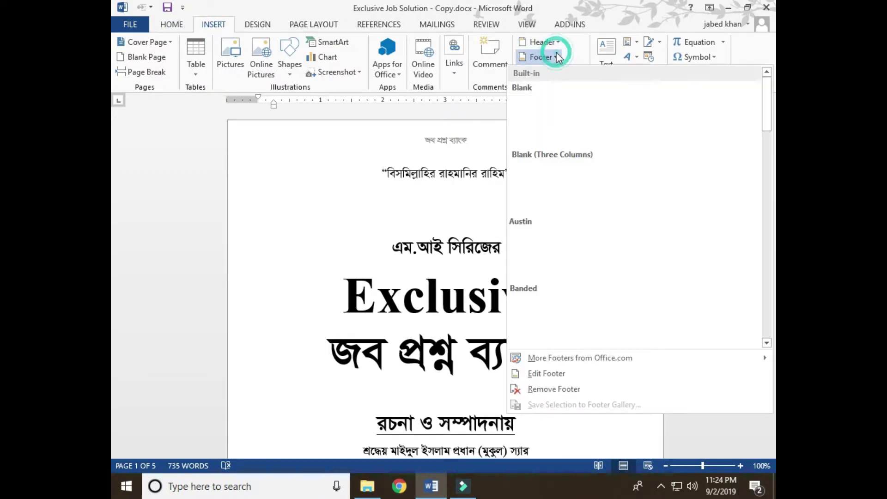
{"action": "left_click", "coordinate": [562, 132]}
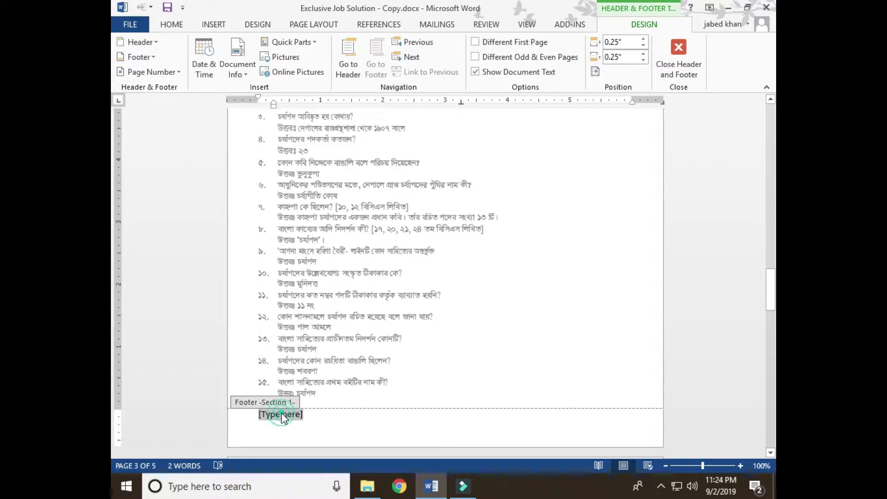
{"action": "left_click", "coordinate": [172, 26]}
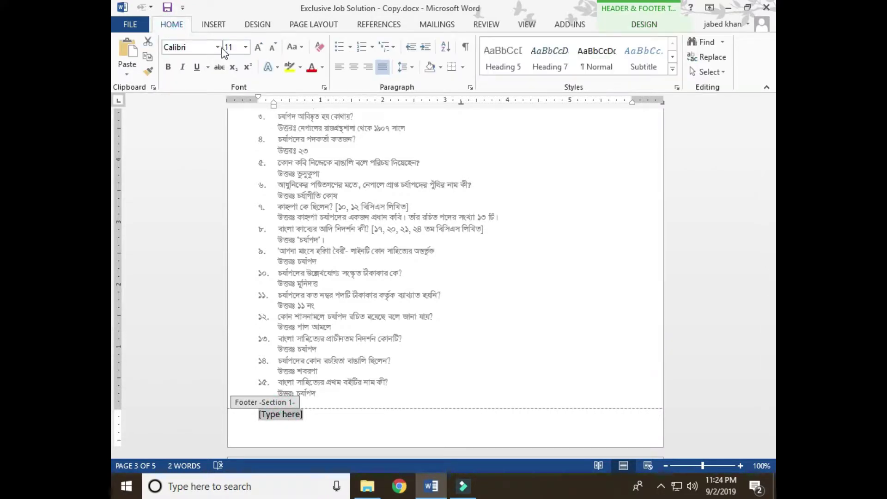
{"action": "left_click", "coordinate": [218, 47]}
{"action": "scroll", "coordinate": [251, 139], "scroll_direction": "down", "scroll_amount": 10}
{"action": "scroll", "coordinate": [251, 138], "scroll_direction": "up", "scroll_amount": 8}
{"action": "scroll", "coordinate": [251, 139], "scroll_direction": "up", "scroll_amount": 5}
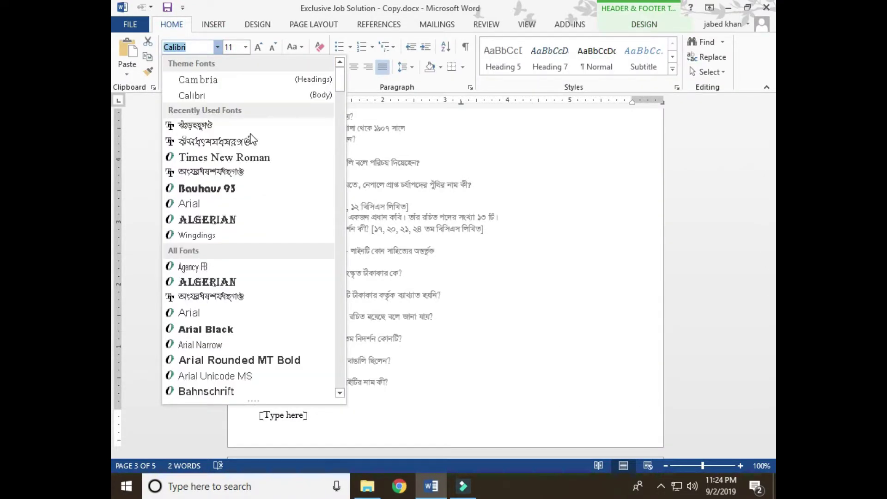
{"action": "left_click", "coordinate": [215, 124]}
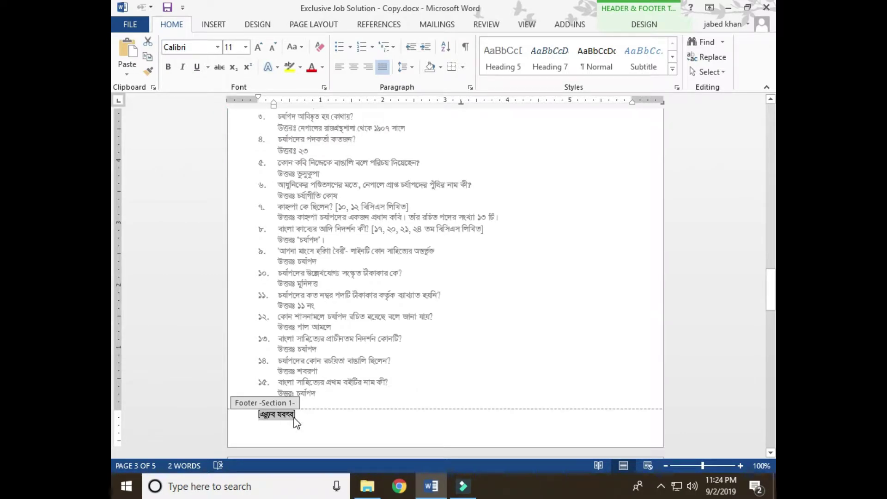
Step: Fill the footer with left-aligned text 'জব প্রশ্ন ব্যাংক-'
{"action": "type", "text": "Re"}
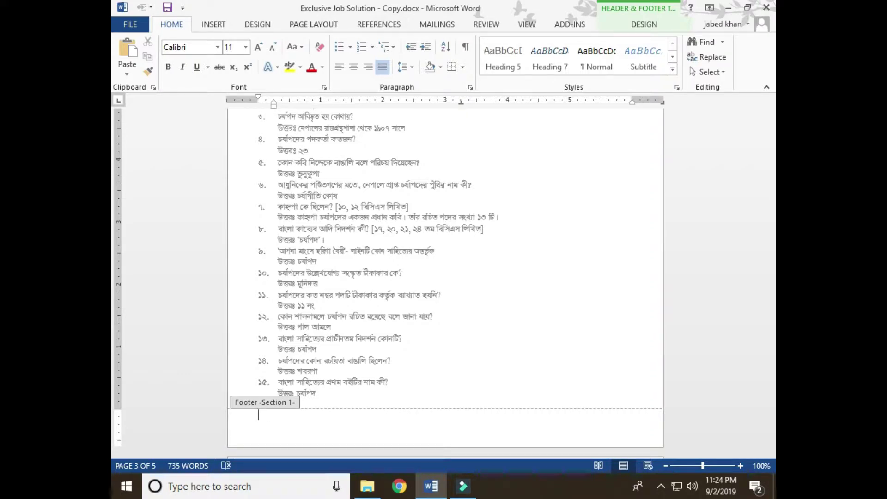
{"action": "type", "text": "জব প্রশ্ন ব্যাংক"}
{"action": "key", "text": "BackSpace"}
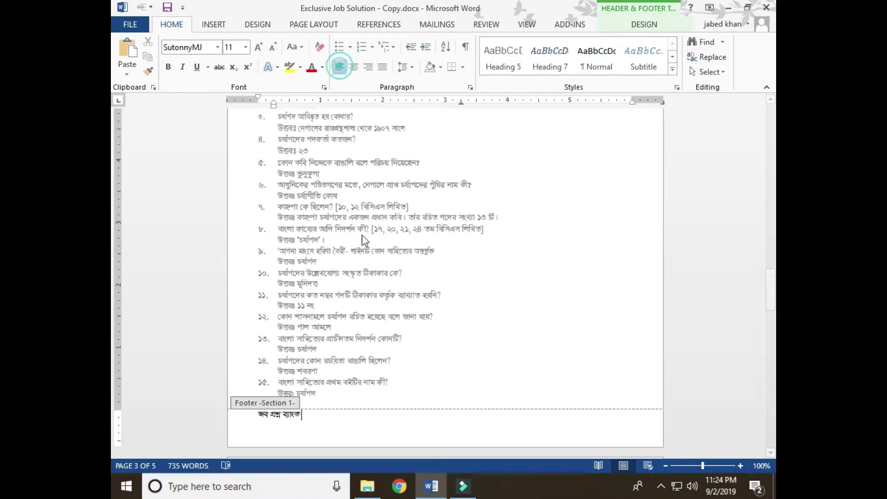
{"action": "left_click", "coordinate": [339, 67]}
{"action": "type", "text": "-"}
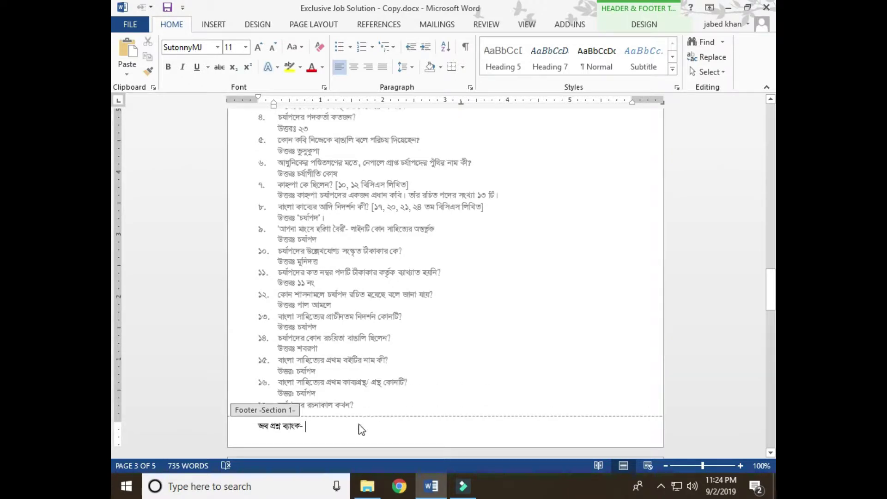
Step: Scroll up to page 1 and check its header and footer
{"action": "scroll", "coordinate": [314, 361], "scroll_direction": "up", "scroll_amount": 8}
{"action": "scroll", "coordinate": [273, 288], "scroll_direction": "up", "scroll_amount": 2}
{"action": "scroll", "coordinate": [320, 312], "scroll_direction": "up", "scroll_amount": 3}
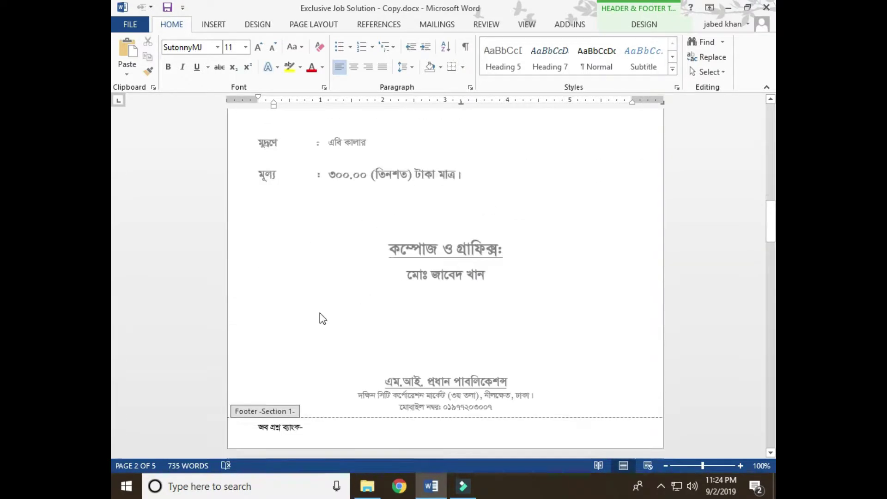
{"action": "scroll", "coordinate": [320, 312], "scroll_direction": "up", "scroll_amount": 4}
{"action": "scroll", "coordinate": [298, 173], "scroll_direction": "up", "scroll_amount": 2}
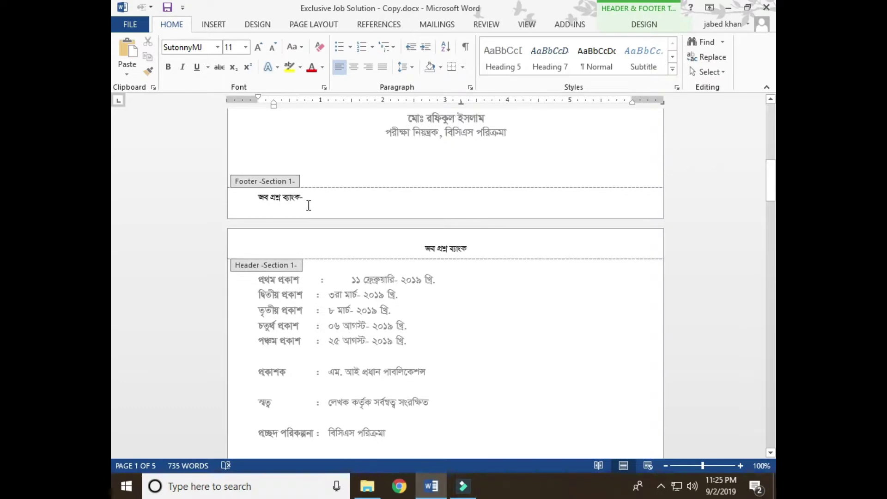
{"action": "scroll", "coordinate": [347, 247], "scroll_direction": "up", "scroll_amount": 3}
{"action": "scroll", "coordinate": [346, 248], "scroll_direction": "up", "scroll_amount": 7}
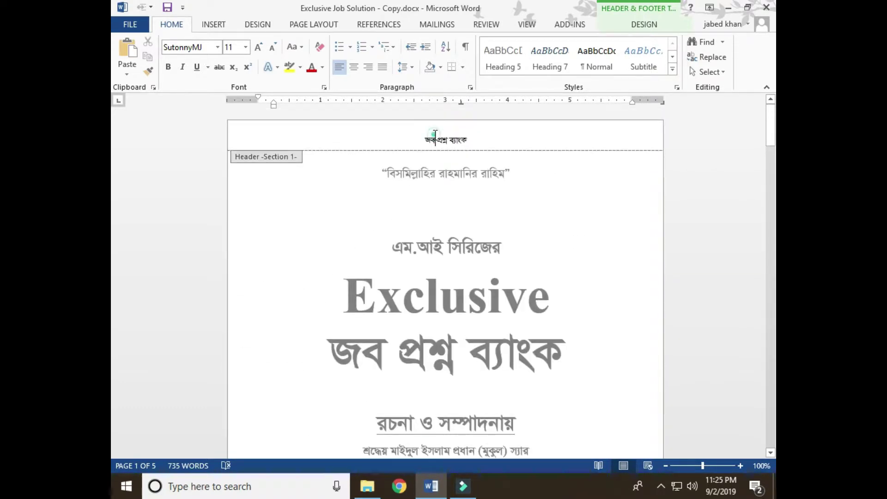
{"action": "left_click", "coordinate": [435, 136]}
Step: Close header and footer editing and place the caret in page 2's body text
{"action": "left_click", "coordinate": [652, 31]}
{"action": "left_click", "coordinate": [689, 56]}
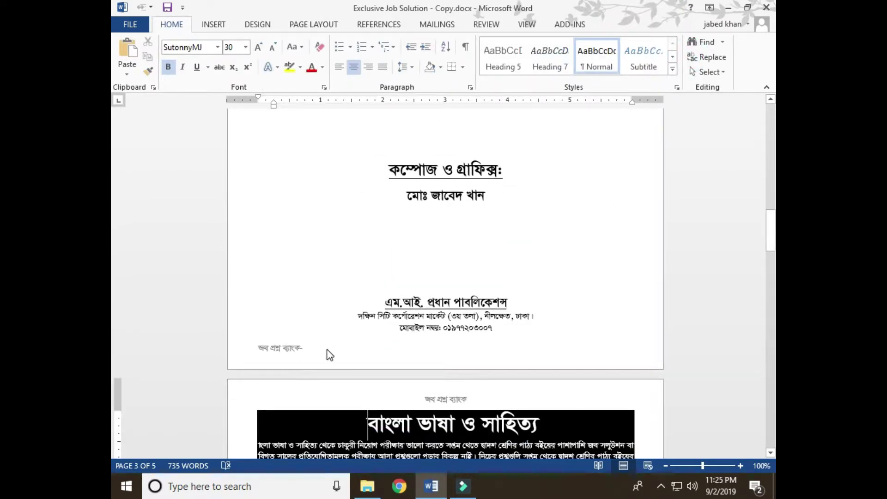
{"action": "scroll", "coordinate": [329, 351], "scroll_direction": "up", "scroll_amount": 2}
{"action": "scroll", "coordinate": [328, 346], "scroll_direction": "down", "scroll_amount": 4}
{"action": "left_click", "coordinate": [311, 288]}
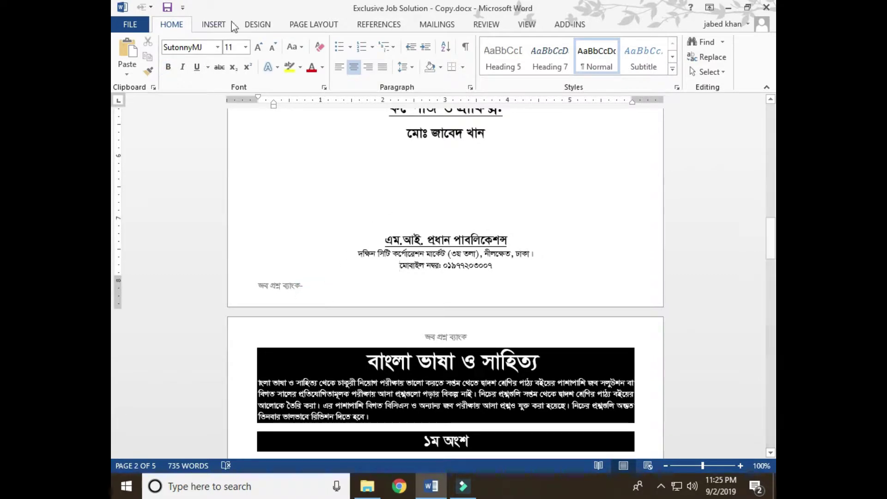
Step: Reapply the Blank footer layout, then briefly reopen and close the page 2 footer
{"action": "left_click", "coordinate": [213, 24]}
{"action": "left_click", "coordinate": [549, 58]}
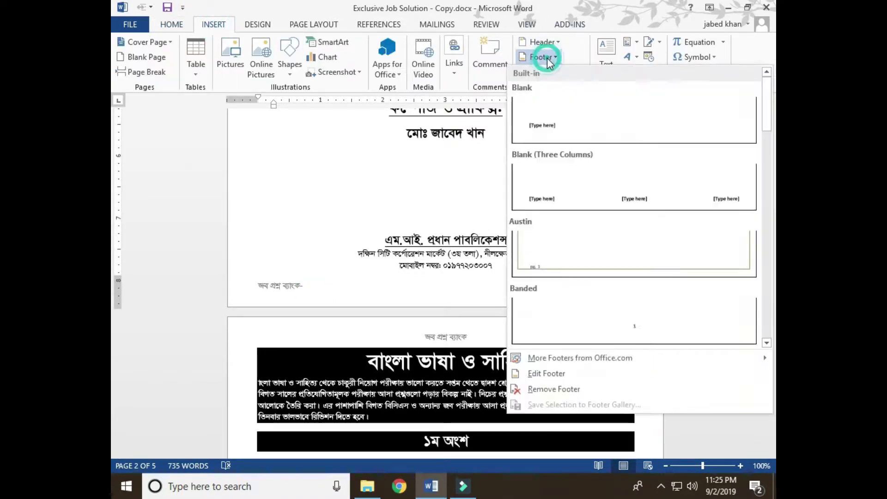
{"action": "left_click", "coordinate": [600, 123]}
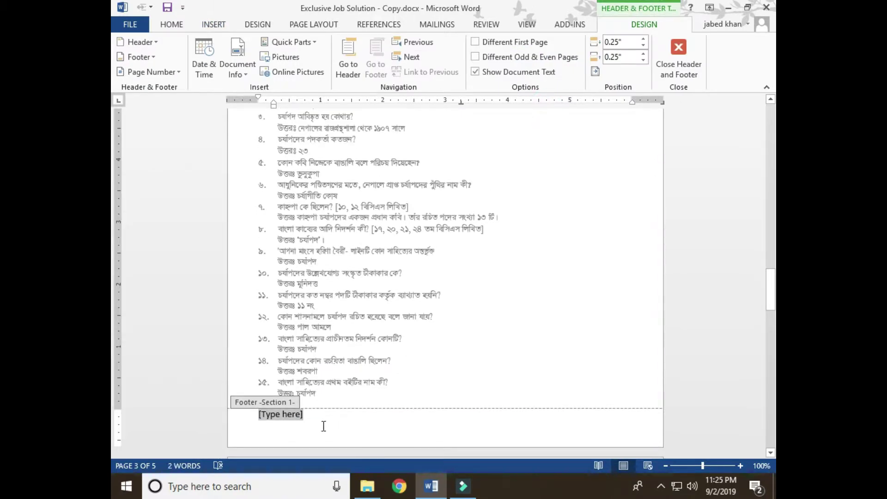
{"action": "left_click", "coordinate": [679, 51]}
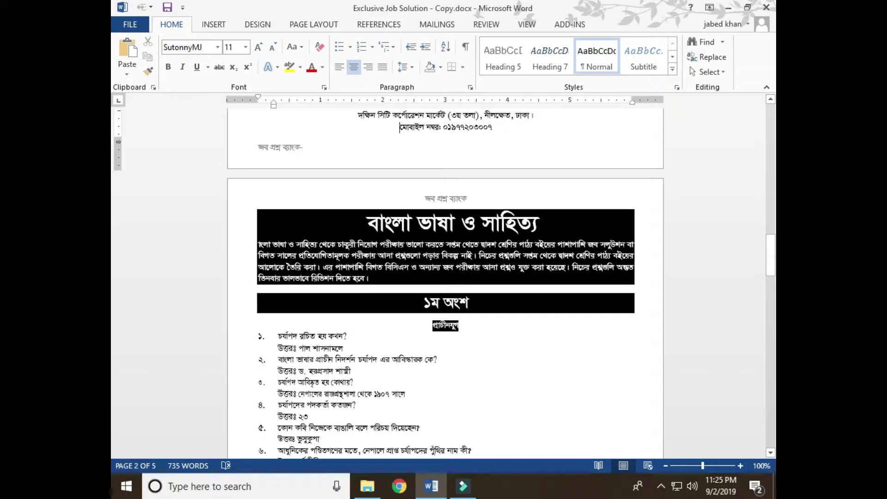
{"action": "left_click", "coordinate": [298, 144]}
{"action": "scroll", "coordinate": [302, 215], "scroll_direction": "up", "scroll_amount": 2}
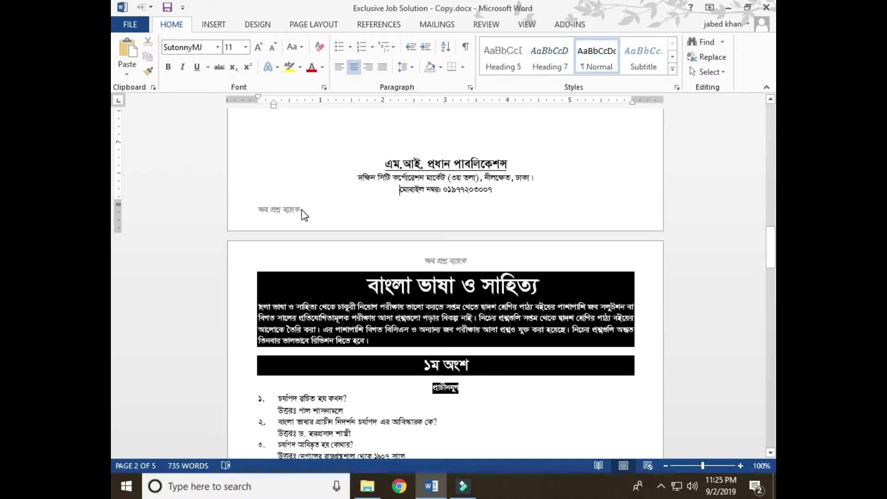
{"action": "double_click", "coordinate": [302, 214]}
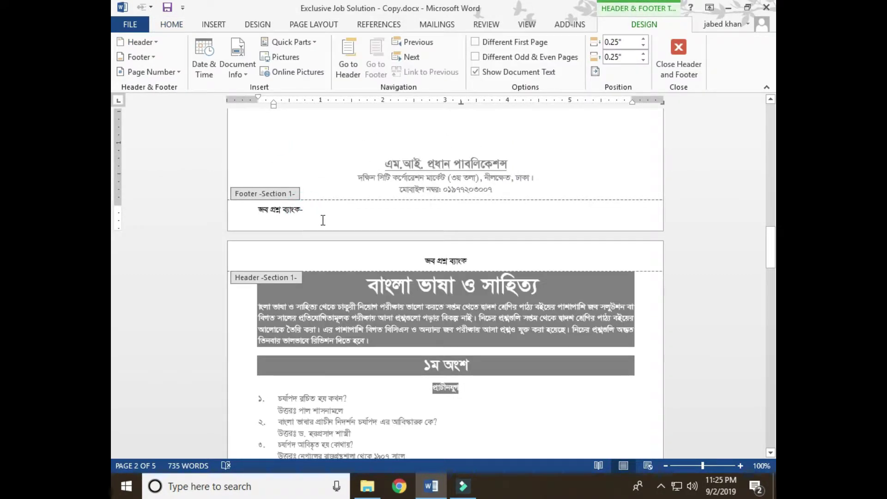
{"action": "left_click", "coordinate": [670, 60]}
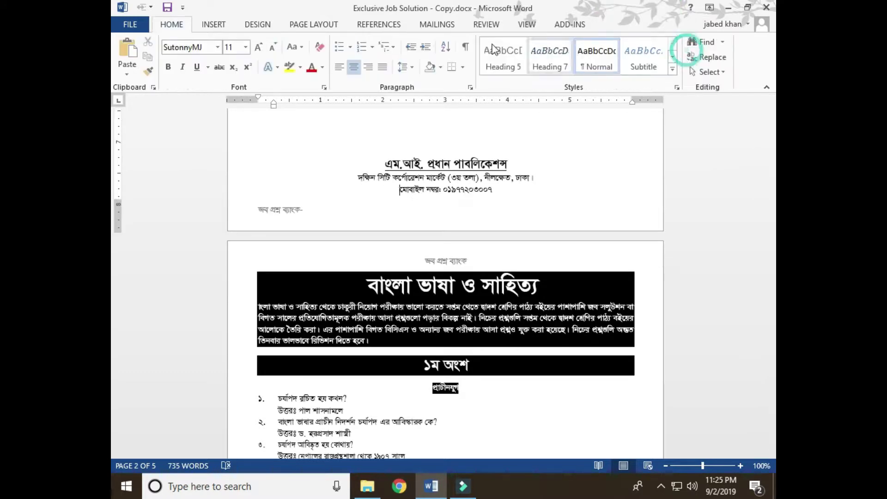
Step: Reopen the footer with Edit Footer and add a hyphen after 'জব প্রশ্ন ব্যাংক'
{"action": "left_click", "coordinate": [204, 23]}
{"action": "left_click", "coordinate": [544, 56]}
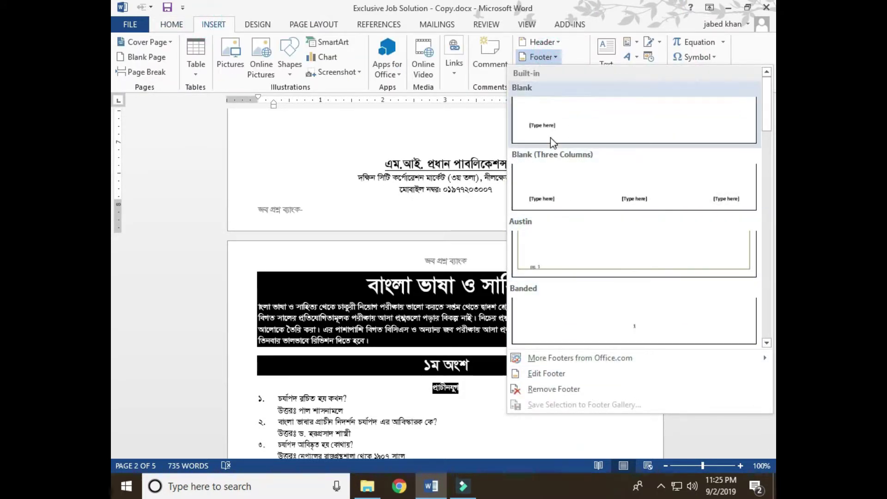
{"action": "left_click", "coordinate": [561, 375]}
{"action": "scroll", "coordinate": [314, 406], "scroll_direction": "down", "scroll_amount": 3}
{"action": "left_click", "coordinate": [315, 334]}
{"action": "type", "text": "-"}
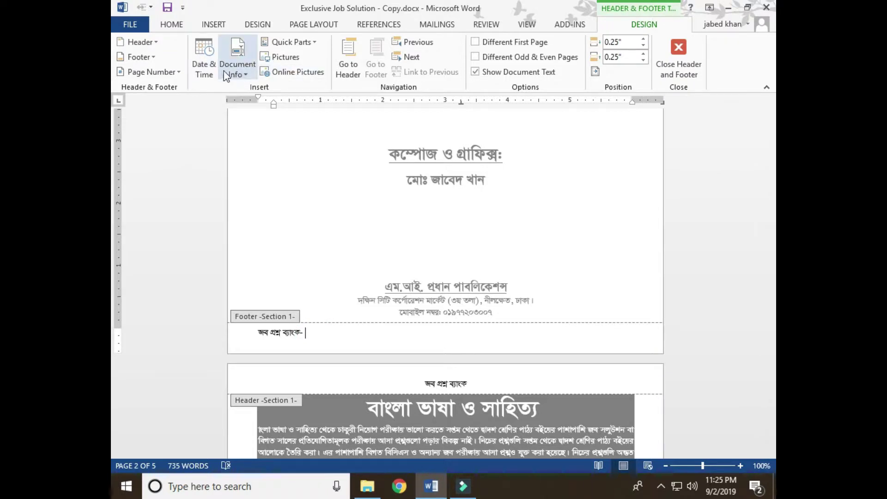
{"action": "left_click", "coordinate": [173, 25]}
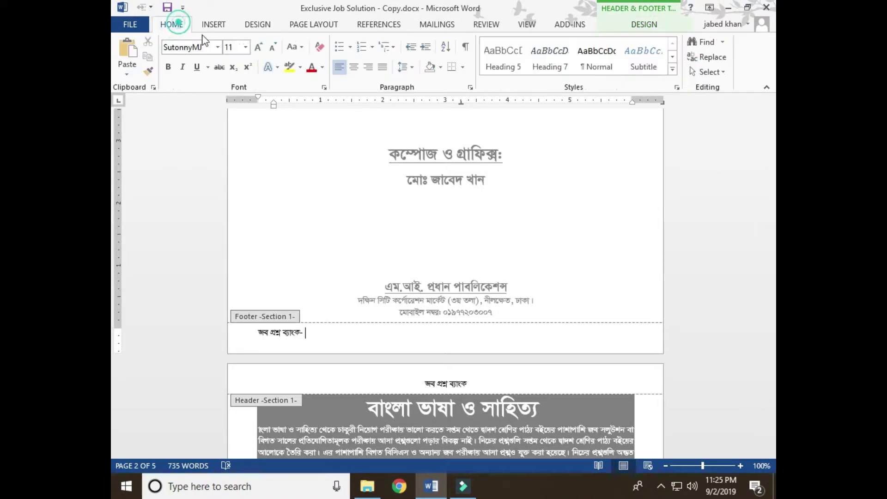
{"action": "left_click", "coordinate": [217, 26]}
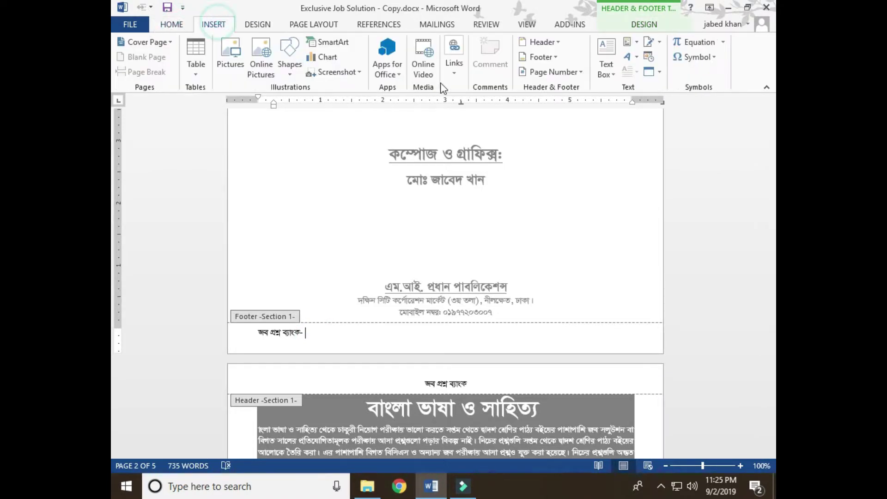
Step: Insert a Plain Number 1 page number at the bottom left and remove the extra footer line
{"action": "left_click", "coordinate": [581, 73]}
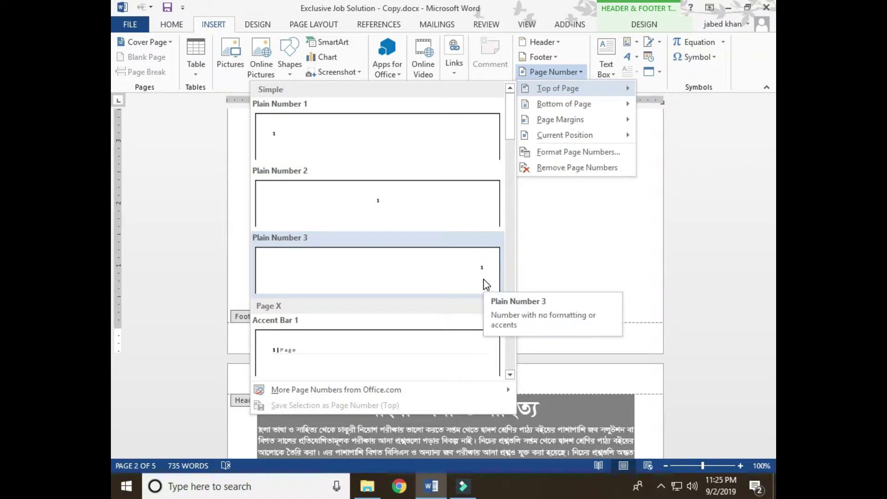
{"action": "mouse_move", "coordinate": [563, 104]}
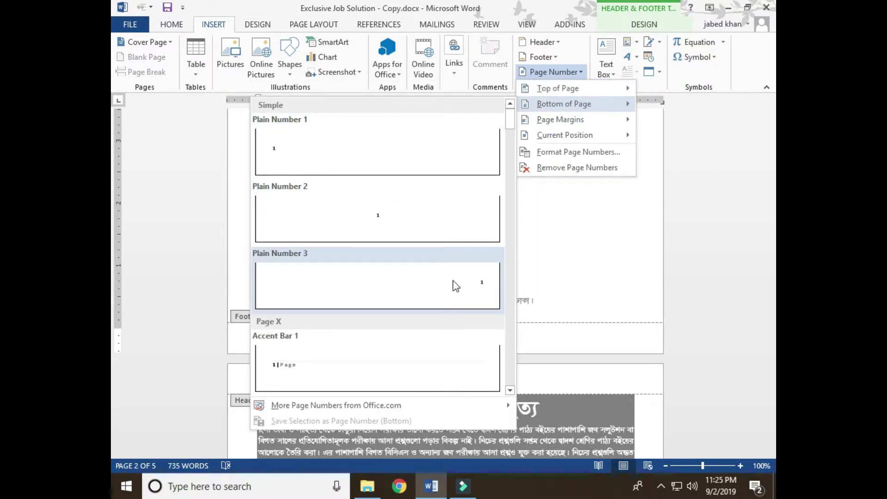
{"action": "left_click", "coordinate": [349, 161]}
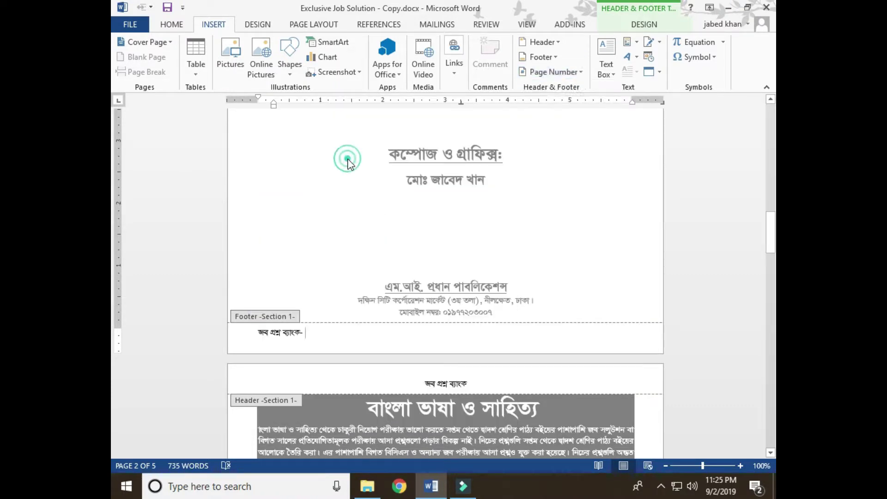
{"action": "left_click", "coordinate": [269, 333]}
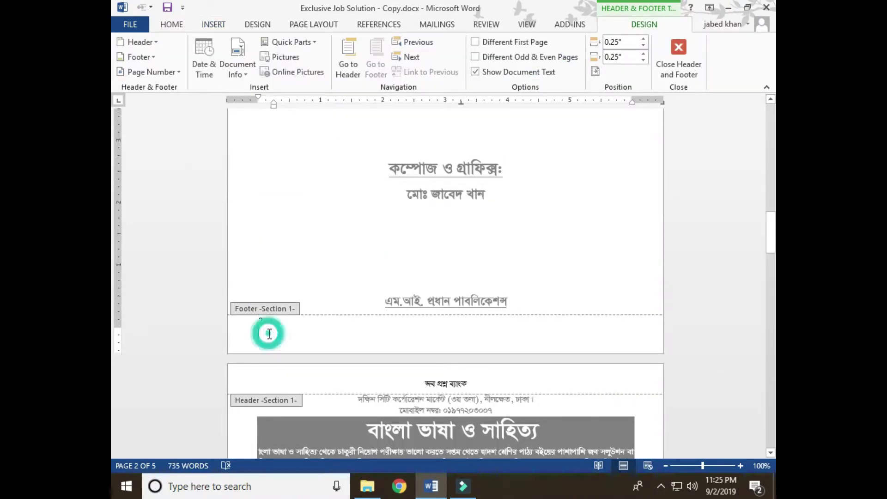
{"action": "key", "text": "ctrl+z"}
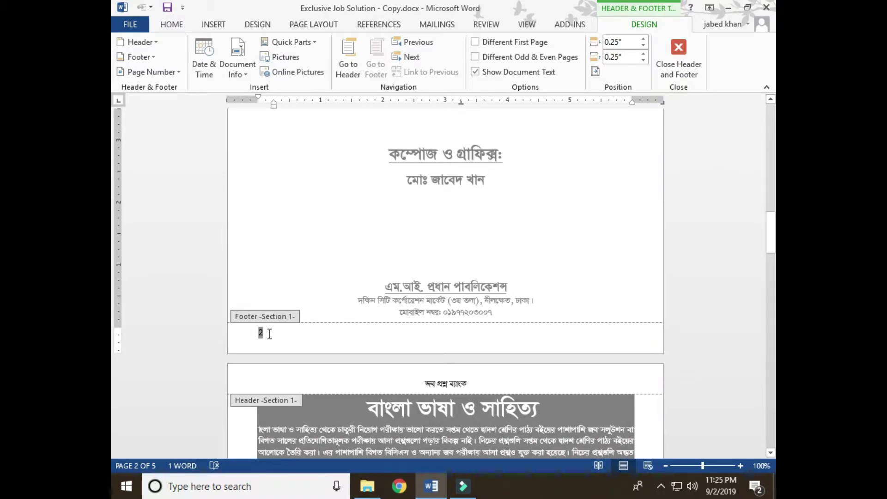
{"action": "left_click", "coordinate": [267, 332]}
{"action": "scroll", "coordinate": [317, 346], "scroll_direction": "down", "scroll_amount": 3}
{"action": "scroll", "coordinate": [317, 346], "scroll_direction": "up", "scroll_amount": 2}
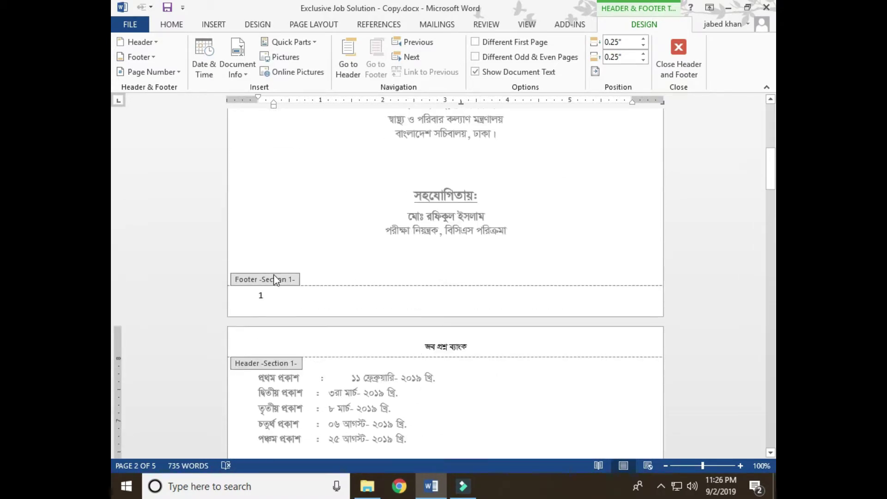
{"action": "scroll", "coordinate": [291, 332], "scroll_direction": "down", "scroll_amount": 4}
{"action": "scroll", "coordinate": [308, 385], "scroll_direction": "down", "scroll_amount": 3}
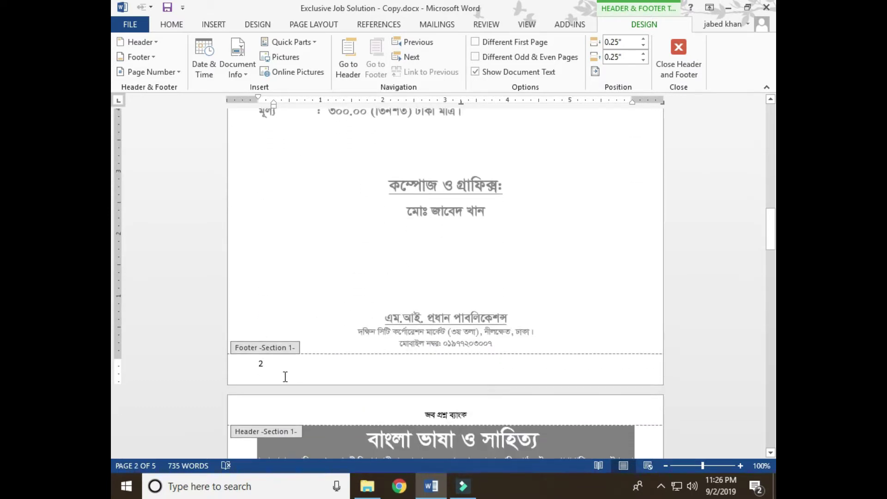
{"action": "scroll", "coordinate": [296, 388], "scroll_direction": "down", "scroll_amount": 5}
{"action": "scroll", "coordinate": [284, 385], "scroll_direction": "down", "scroll_amount": 3}
{"action": "scroll", "coordinate": [289, 323], "scroll_direction": "down", "scroll_amount": 1}
{"action": "scroll", "coordinate": [288, 312], "scroll_direction": "up", "scroll_amount": 3}
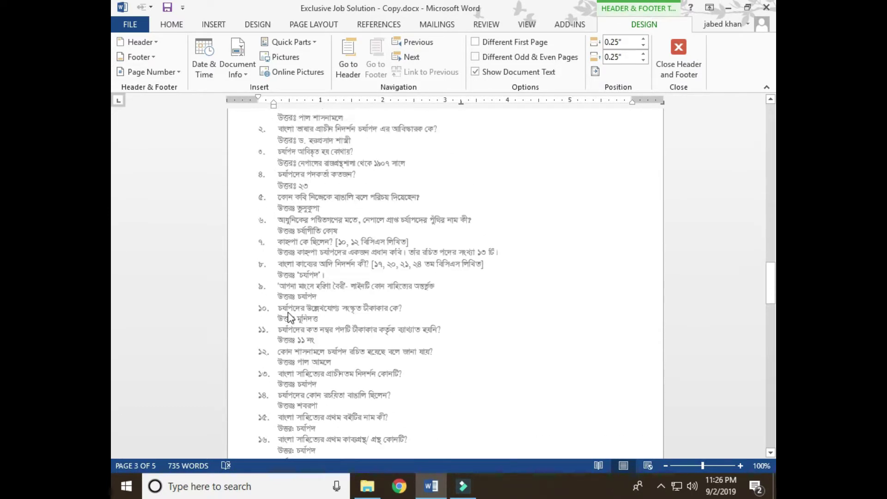
{"action": "scroll", "coordinate": [288, 312], "scroll_direction": "up", "scroll_amount": 5}
{"action": "scroll", "coordinate": [277, 351], "scroll_direction": "up", "scroll_amount": 2}
{"action": "left_click", "coordinate": [261, 396]}
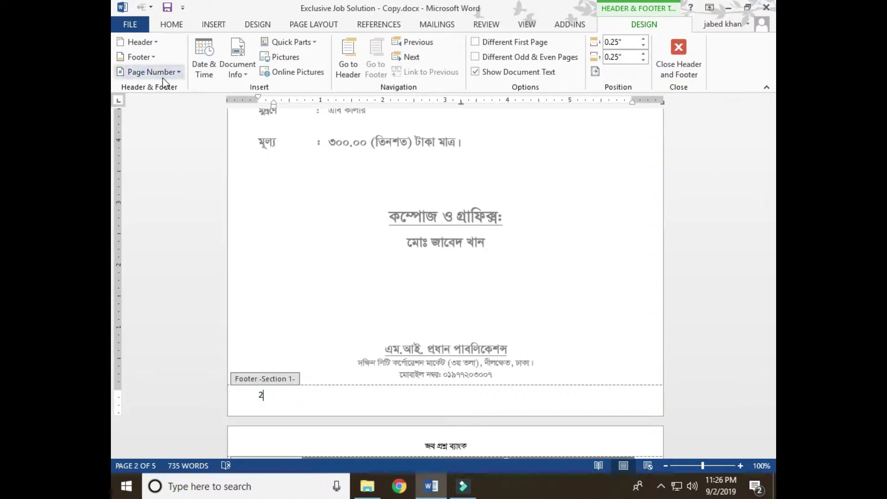
{"action": "scroll", "coordinate": [455, 277], "scroll_direction": "up", "scroll_amount": 5}
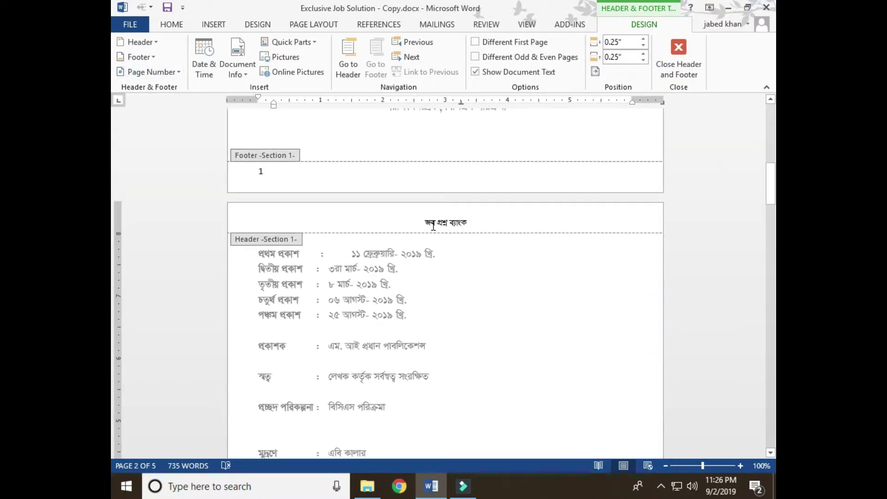
{"action": "scroll", "coordinate": [456, 277], "scroll_direction": "down", "scroll_amount": 7}
{"action": "scroll", "coordinate": [456, 277], "scroll_direction": "down", "scroll_amount": 3}
{"action": "left_click", "coordinate": [263, 302]}
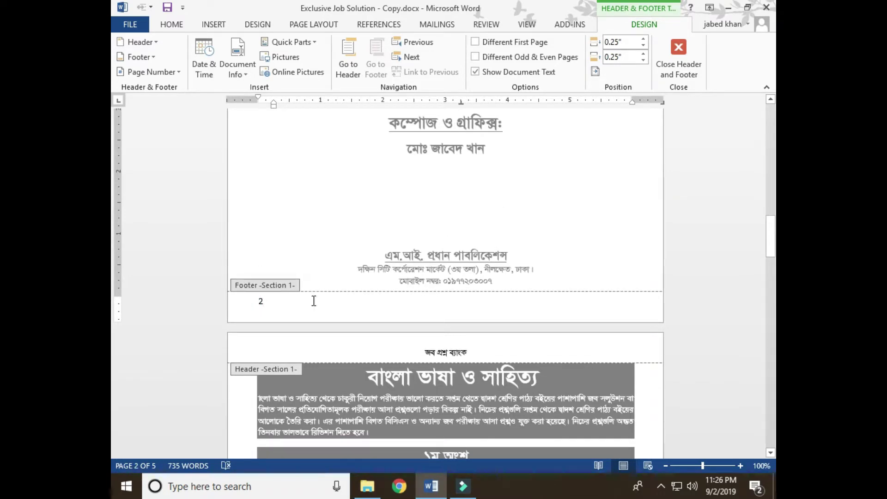
{"action": "double_click", "coordinate": [261, 303]}
Step: Type 'জব প্রশ্ন ব্যাংক' before the footer page number
{"action": "left_click", "coordinate": [270, 304]}
{"action": "left_click", "coordinate": [275, 300]}
{"action": "type", "text": "জব "}
{"action": "type", "text": "প"}
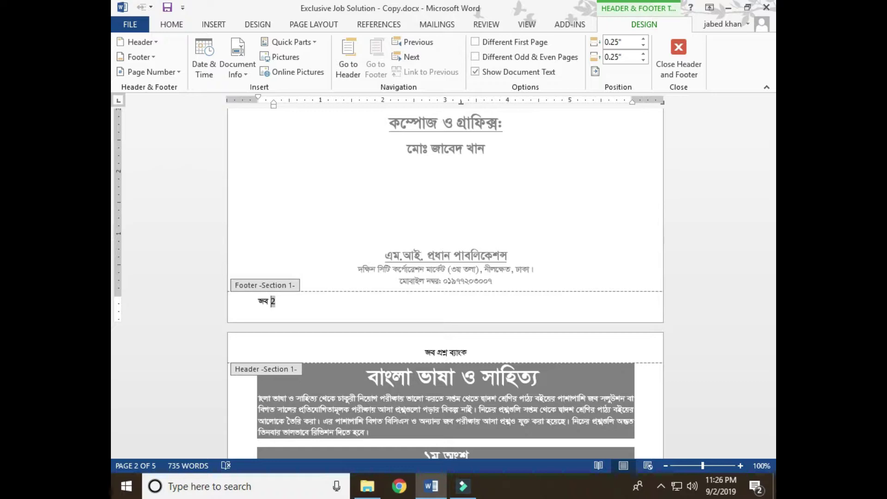
{"action": "type", "text": "শ্ন ব্যাং"}
{"action": "type", "text": "ক-"}
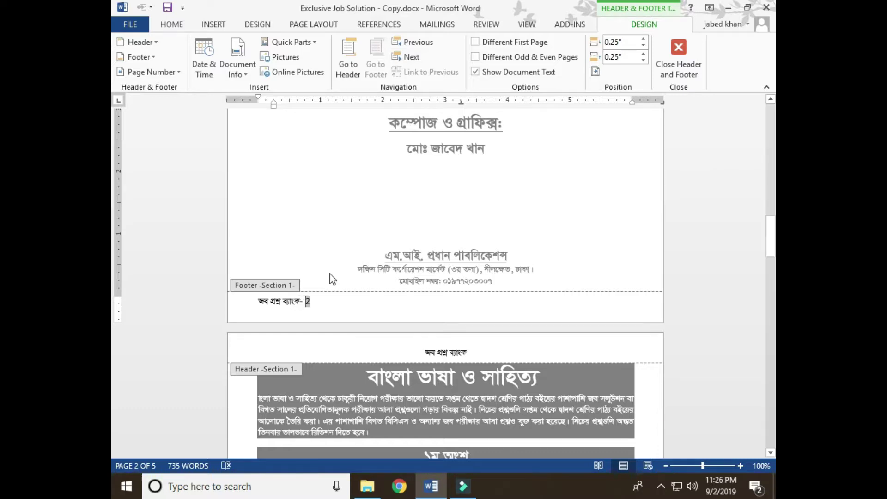
Step: Check the footers on pages 1 to 3 and select page 3's number
{"action": "scroll", "coordinate": [349, 235], "scroll_direction": "up", "scroll_amount": 15}
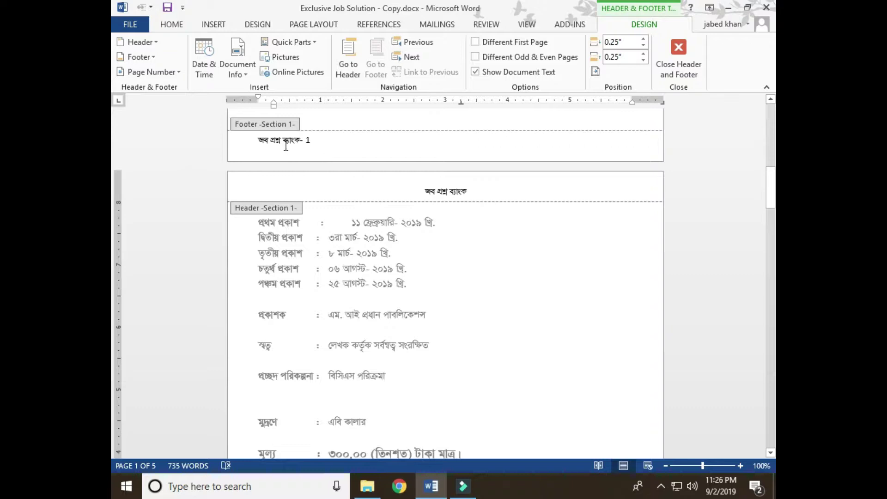
{"action": "left_click", "coordinate": [311, 139]}
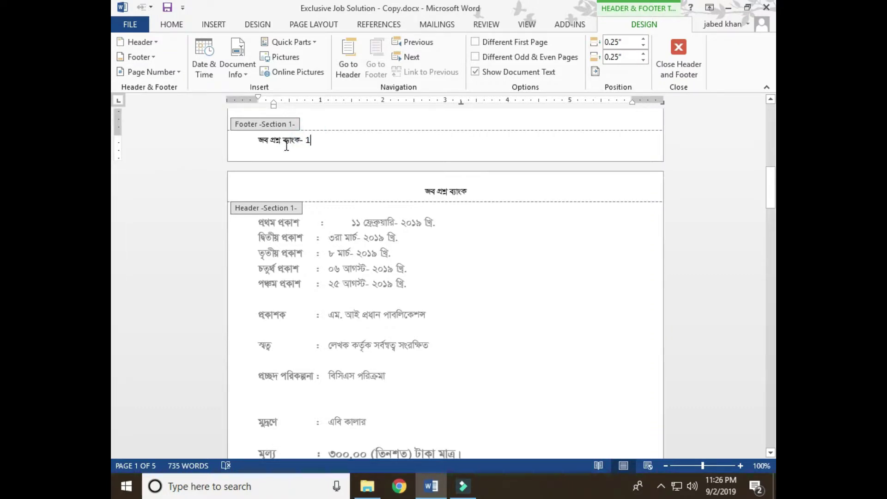
{"action": "scroll", "coordinate": [287, 146], "scroll_direction": "down", "scroll_amount": 5}
{"action": "scroll", "coordinate": [323, 207], "scroll_direction": "down", "scroll_amount": 8}
{"action": "scroll", "coordinate": [287, 213], "scroll_direction": "down", "scroll_amount": 3}
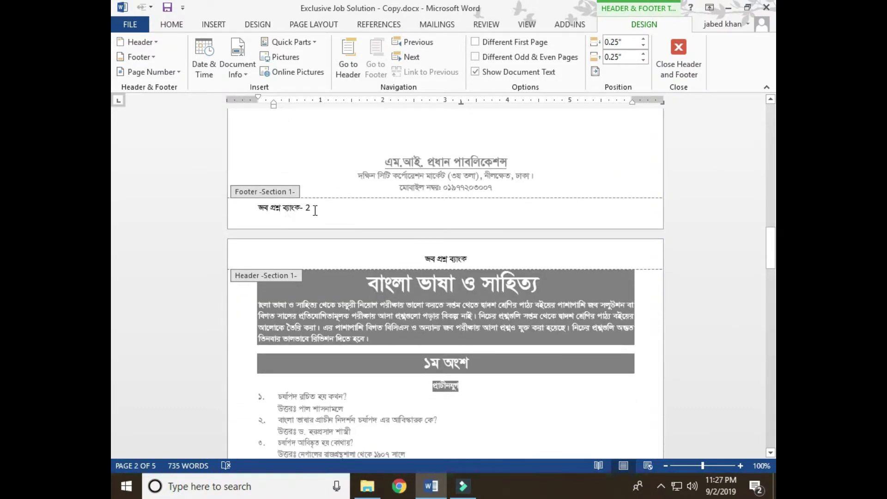
{"action": "left_click", "coordinate": [282, 208]}
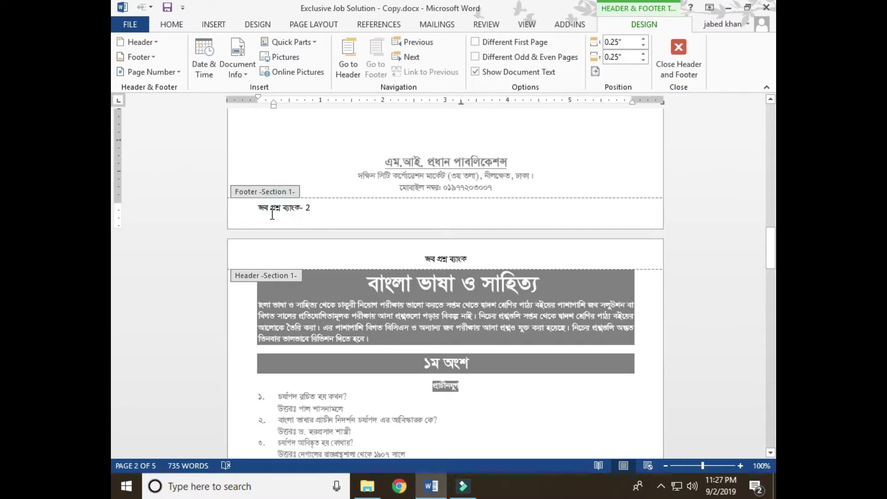
{"action": "mouse_move", "coordinate": [298, 208]}
{"action": "left_mouse_down"}
{"action": "mouse_move", "coordinate": [311, 208]}
{"action": "mouse_move", "coordinate": [304, 211]}
{"action": "left_mouse_up"}
{"action": "scroll", "coordinate": [300, 259], "scroll_direction": "down", "scroll_amount": 10}
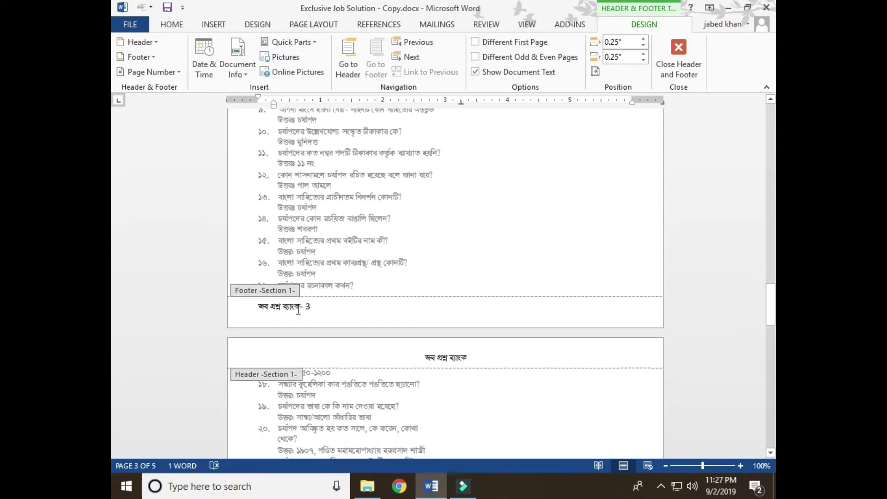
{"action": "triple_click", "coordinate": [308, 307]}
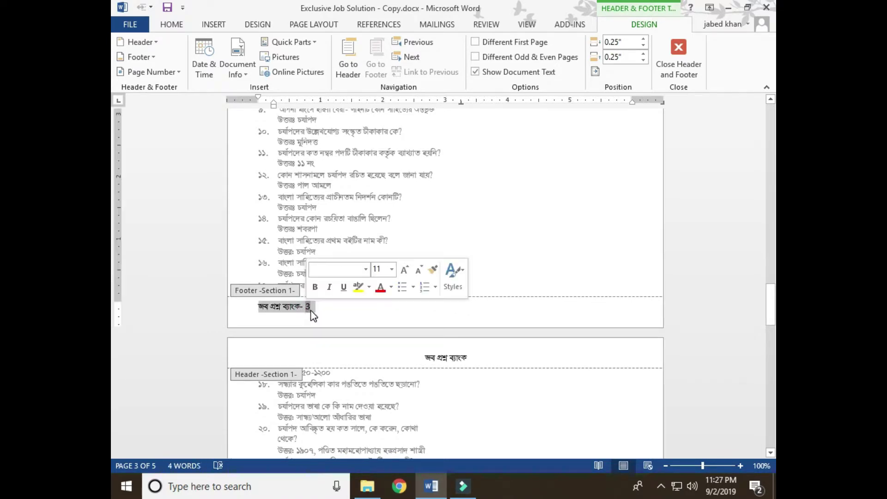
{"action": "left_click", "coordinate": [300, 307]}
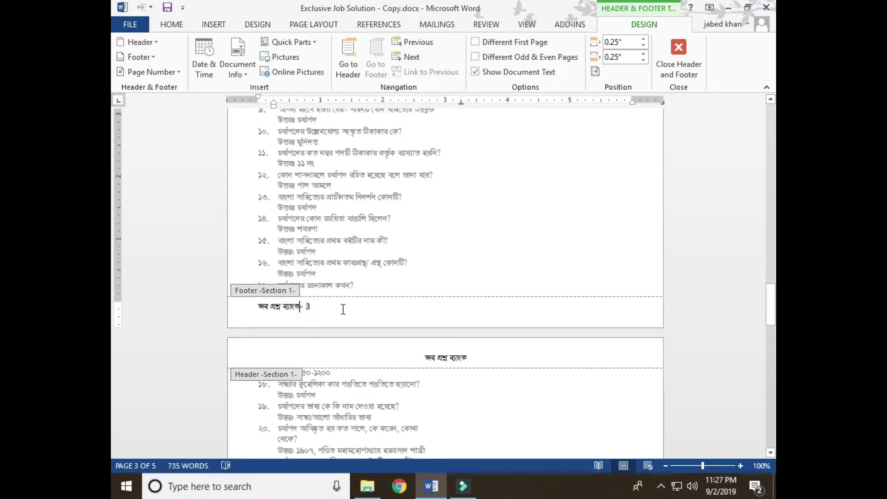
{"action": "double_click", "coordinate": [307, 310]}
Step: Apply the SutonnyMJ font to the selected page number
{"action": "left_click", "coordinate": [174, 25]}
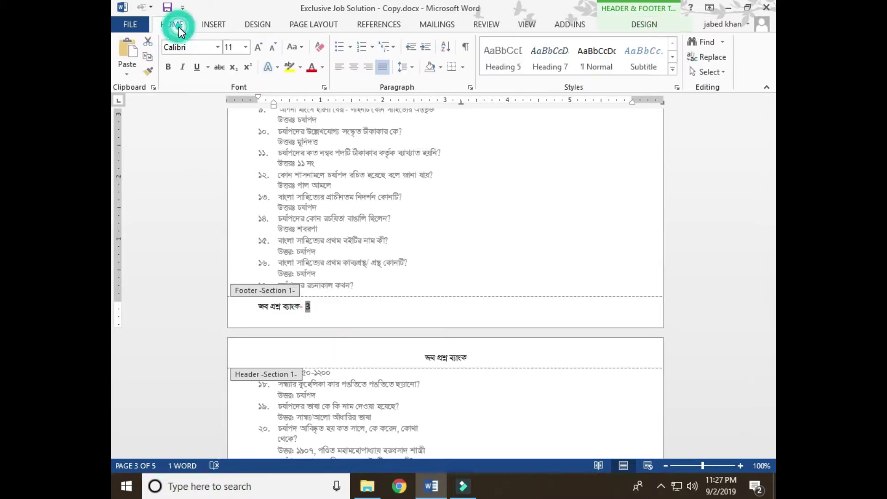
{"action": "left_click", "coordinate": [216, 47]}
{"action": "scroll", "coordinate": [201, 132], "scroll_direction": "up", "scroll_amount": 5}
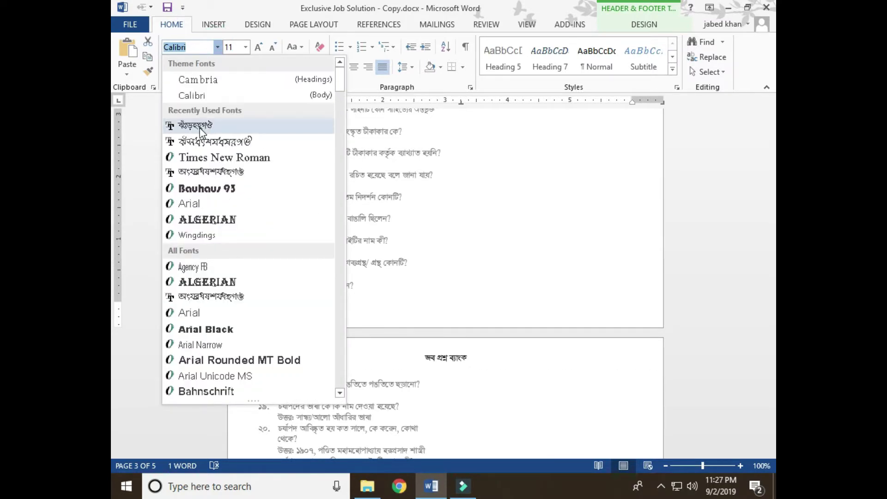
{"action": "left_click", "coordinate": [200, 125]}
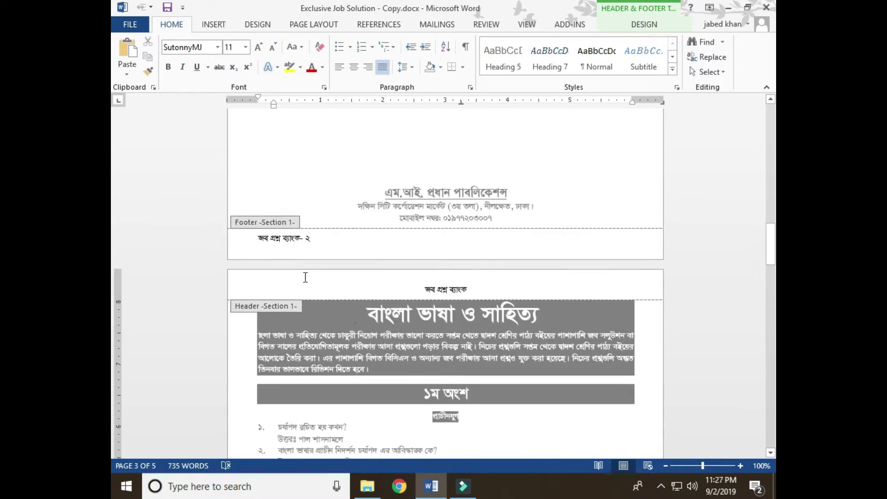
Step: Scroll from the top down through the pages with header and footer editing open
{"action": "scroll", "coordinate": [359, 257], "scroll_direction": "up", "scroll_amount": 5}
{"action": "scroll", "coordinate": [374, 255], "scroll_direction": "up", "scroll_amount": 4}
{"action": "scroll", "coordinate": [403, 268], "scroll_direction": "up", "scroll_amount": 3}
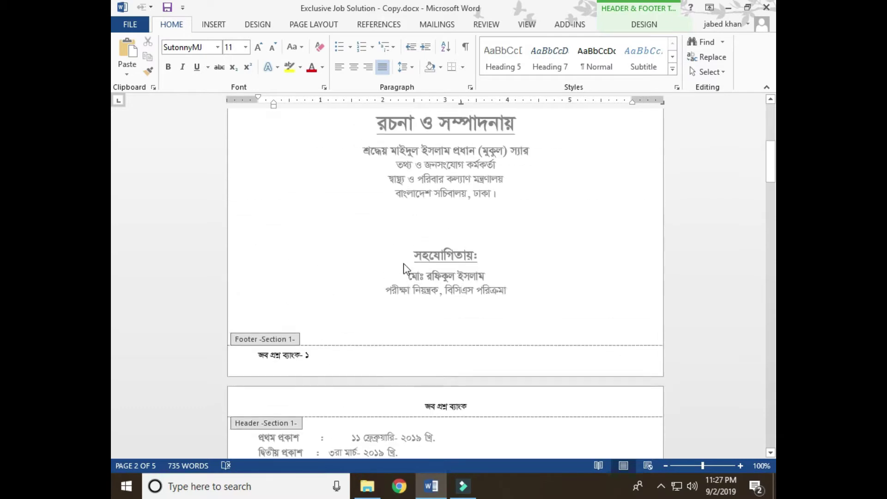
{"action": "scroll", "coordinate": [403, 268], "scroll_direction": "up", "scroll_amount": 10}
{"action": "left_click", "coordinate": [459, 223]}
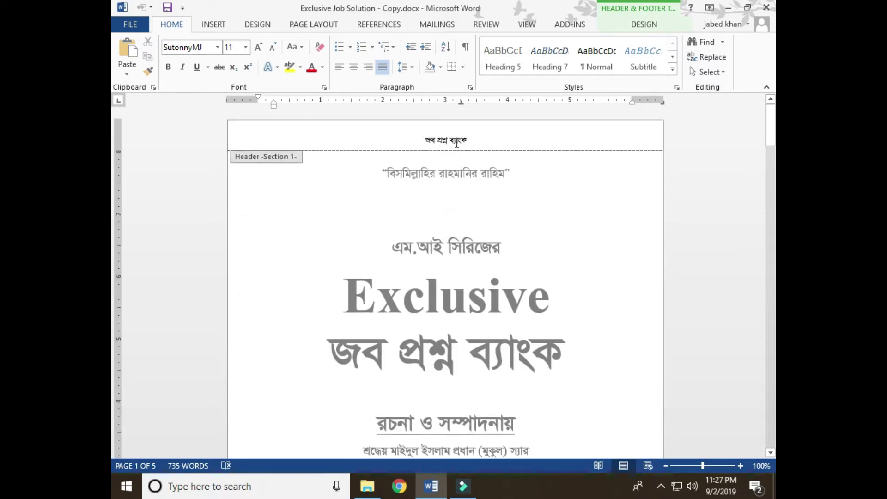
{"action": "scroll", "coordinate": [457, 144], "scroll_direction": "down", "scroll_amount": 5}
{"action": "scroll", "coordinate": [339, 381], "scroll_direction": "down", "scroll_amount": 5}
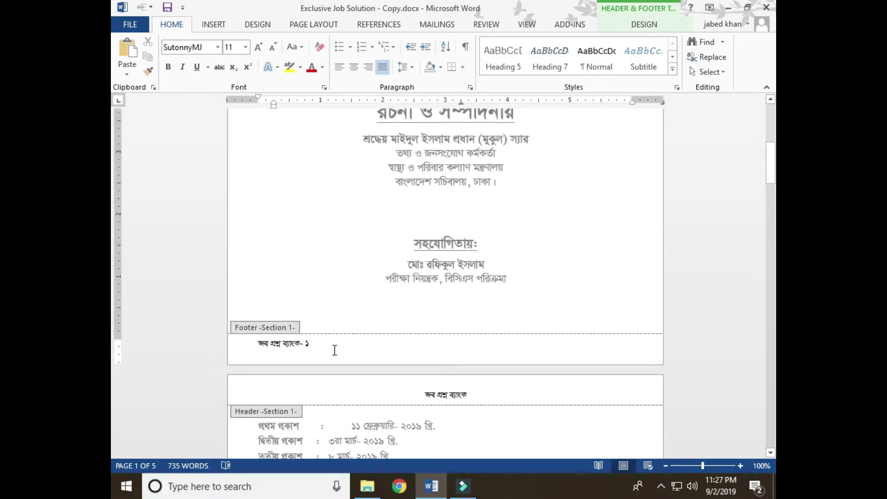
{"action": "scroll", "coordinate": [332, 351], "scroll_direction": "down", "scroll_amount": 3}
{"action": "scroll", "coordinate": [440, 317], "scroll_direction": "up", "scroll_amount": 10}
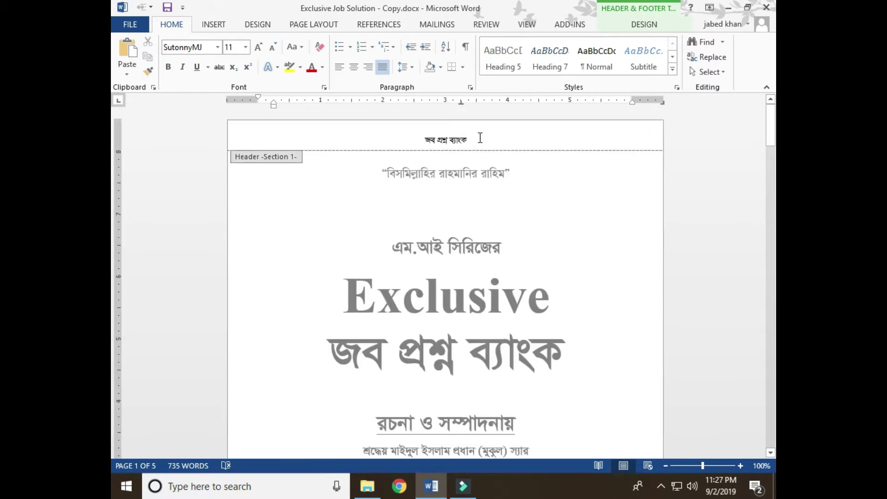
{"action": "scroll", "coordinate": [442, 222], "scroll_direction": "down", "scroll_amount": 5}
{"action": "scroll", "coordinate": [446, 273], "scroll_direction": "down", "scroll_amount": 5}
{"action": "scroll", "coordinate": [384, 252], "scroll_direction": "down", "scroll_amount": 5}
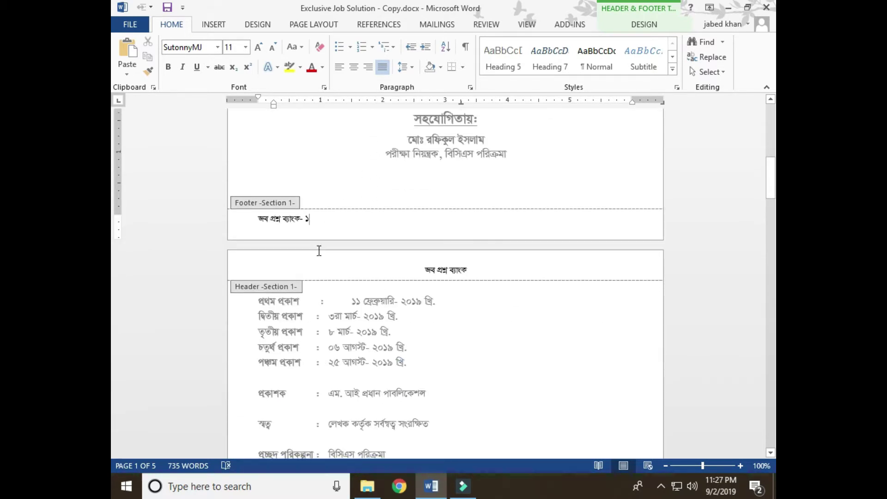
{"action": "scroll", "coordinate": [434, 300], "scroll_direction": "down", "scroll_amount": 5}
{"action": "scroll", "coordinate": [419, 326], "scroll_direction": "down", "scroll_amount": 5}
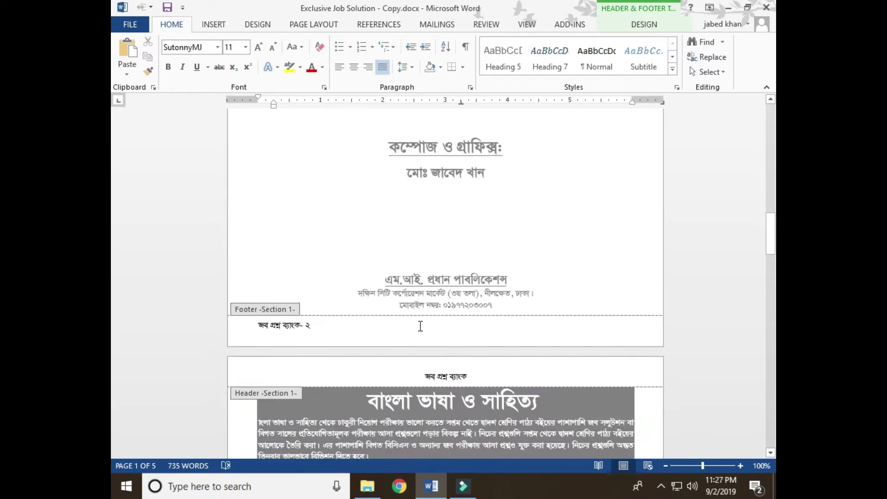
{"action": "scroll", "coordinate": [422, 314], "scroll_direction": "down", "scroll_amount": 5}
{"action": "scroll", "coordinate": [455, 312], "scroll_direction": "down", "scroll_amount": 3}
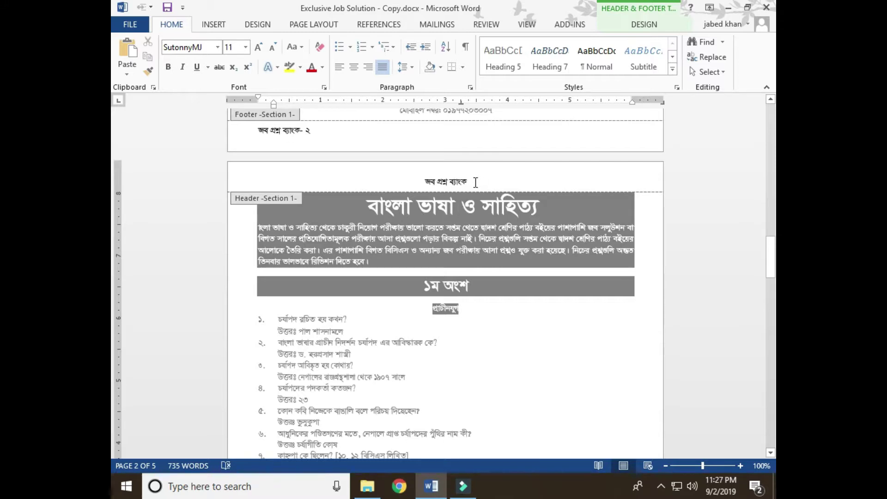
Step: Click into the page 3 header and bring the 'বাংলা ভাষা ও সাহিত্য' page into view
{"action": "left_click", "coordinate": [475, 182]}
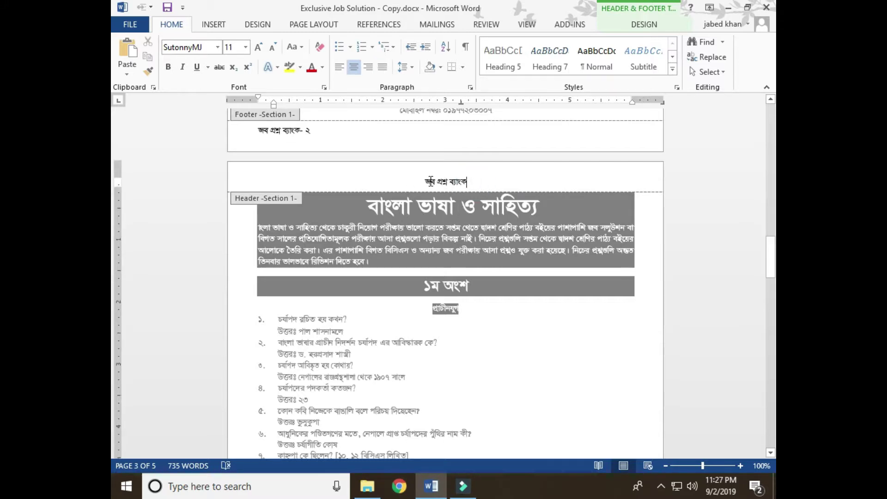
{"action": "scroll", "coordinate": [441, 197], "scroll_direction": "up", "scroll_amount": 5}
{"action": "scroll", "coordinate": [441, 197], "scroll_direction": "up", "scroll_amount": 5}
{"action": "scroll", "coordinate": [441, 197], "scroll_direction": "up", "scroll_amount": 3}
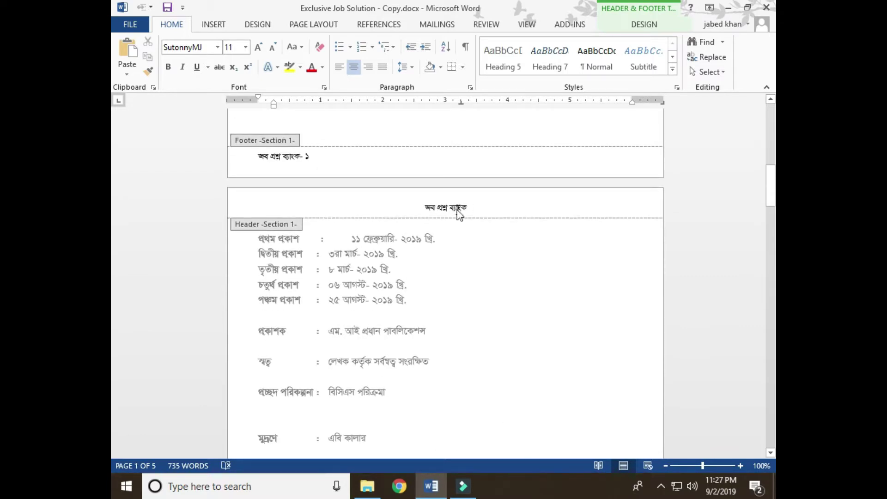
{"action": "scroll", "coordinate": [457, 210], "scroll_direction": "down", "scroll_amount": 5}
{"action": "scroll", "coordinate": [457, 211], "scroll_direction": "down", "scroll_amount": 5}
{"action": "scroll", "coordinate": [439, 185], "scroll_direction": "down", "scroll_amount": 3}
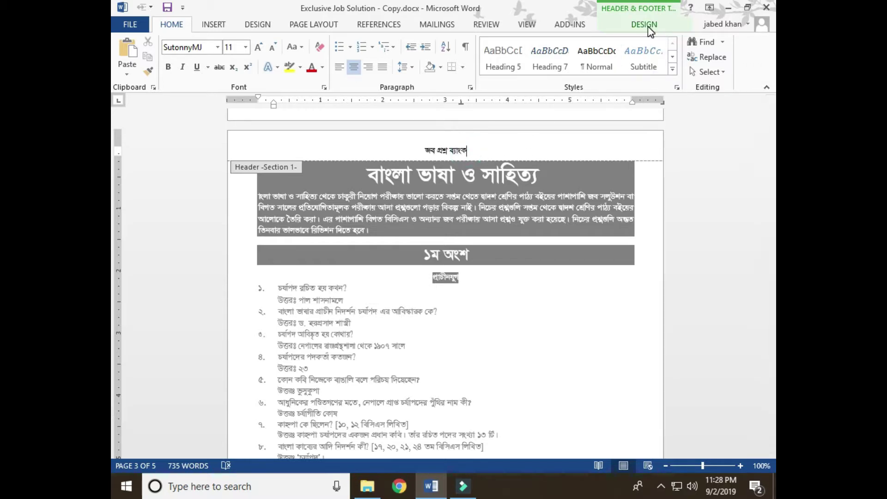
Step: Close header and footer editing and tidy the empty lines above the chapter title
{"action": "left_click", "coordinate": [647, 28]}
{"action": "left_click", "coordinate": [677, 48]}
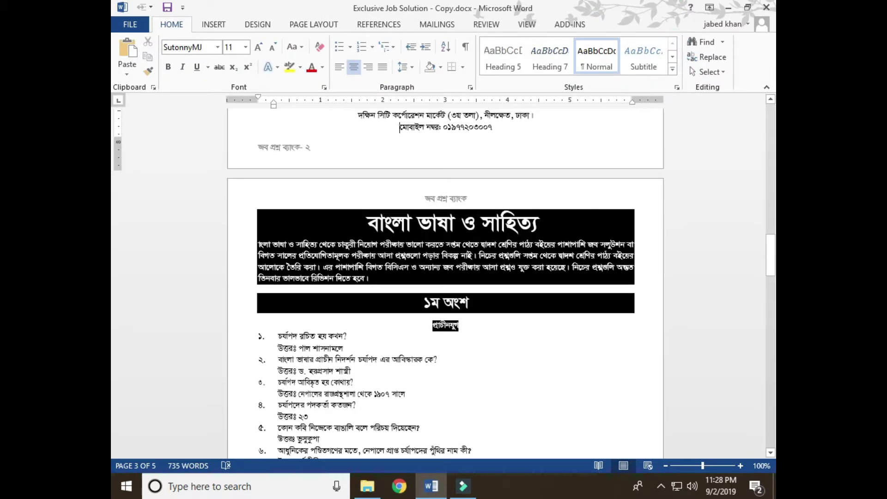
{"action": "scroll", "coordinate": [508, 254], "scroll_direction": "up", "scroll_amount": 3}
{"action": "left_click", "coordinate": [511, 257]}
{"action": "key", "text": "Delete"}
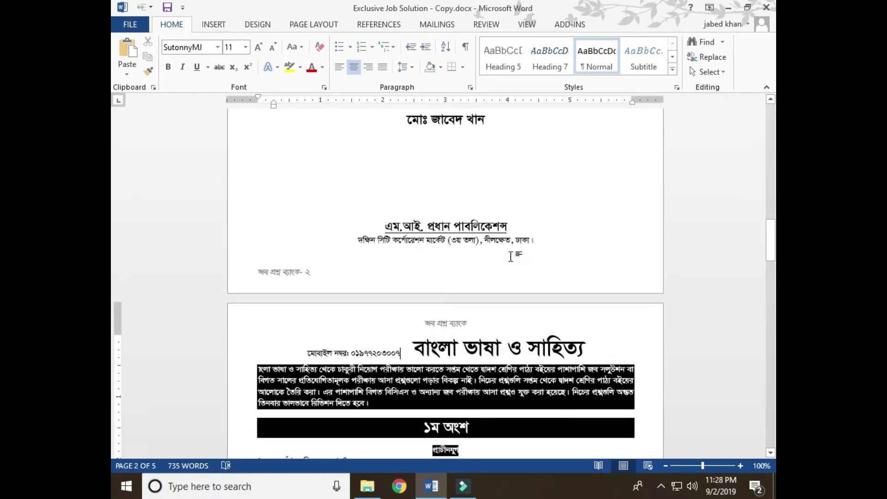
{"action": "key", "text": "Return"}
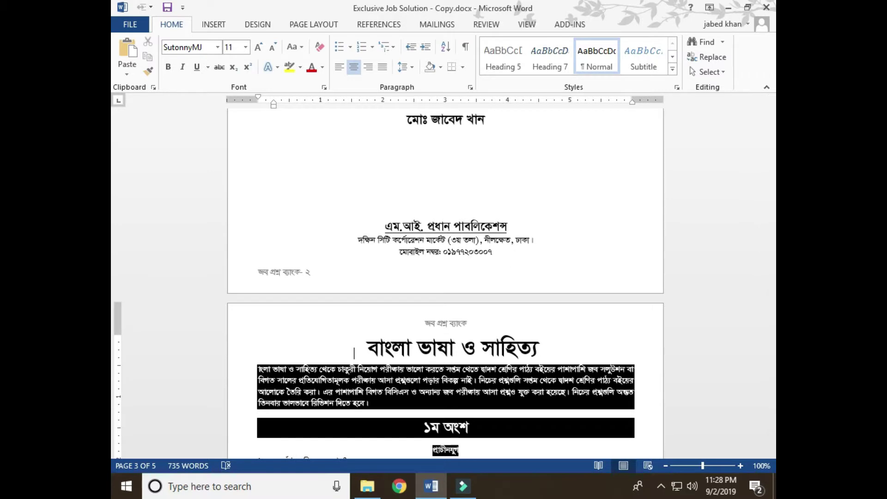
{"action": "key", "text": "Delete"}
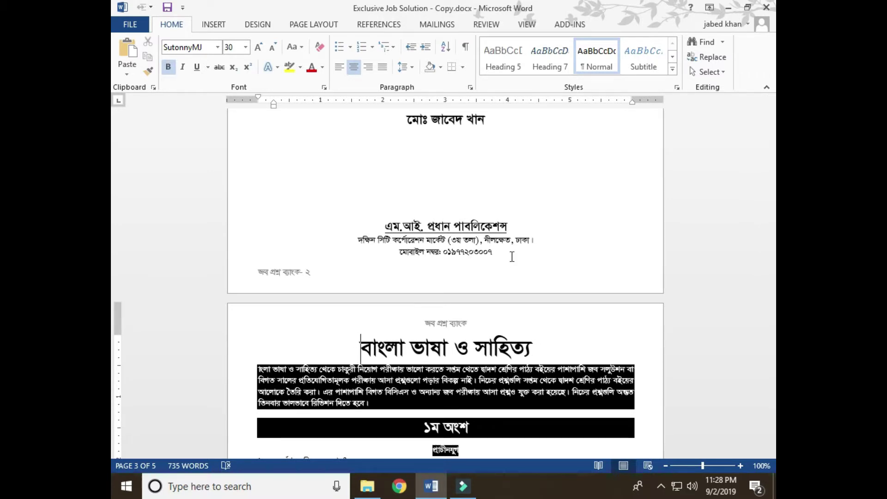
{"action": "left_click", "coordinate": [478, 174]}
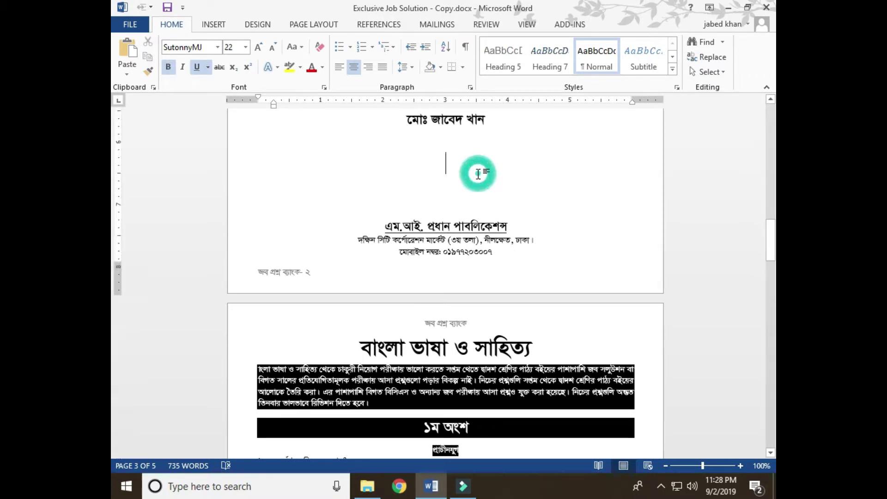
{"action": "key", "text": "Delete"}
{"action": "key", "text": "Delete"}
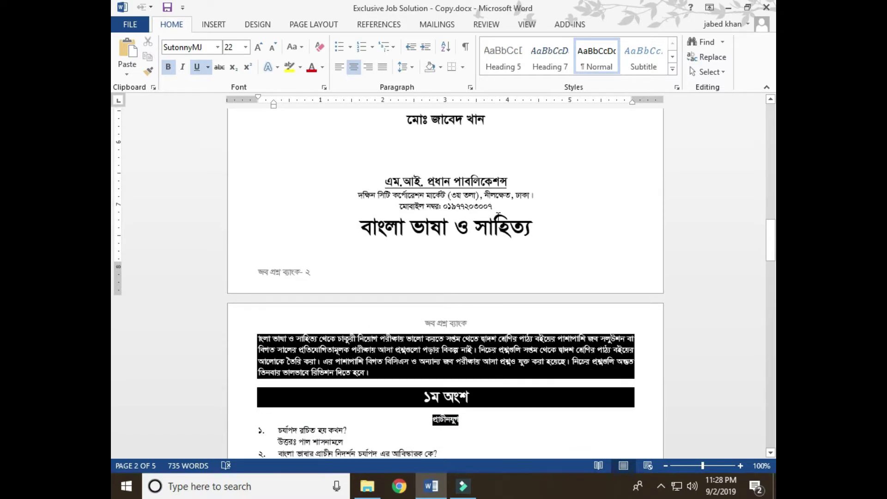
{"action": "left_click", "coordinate": [497, 209]}
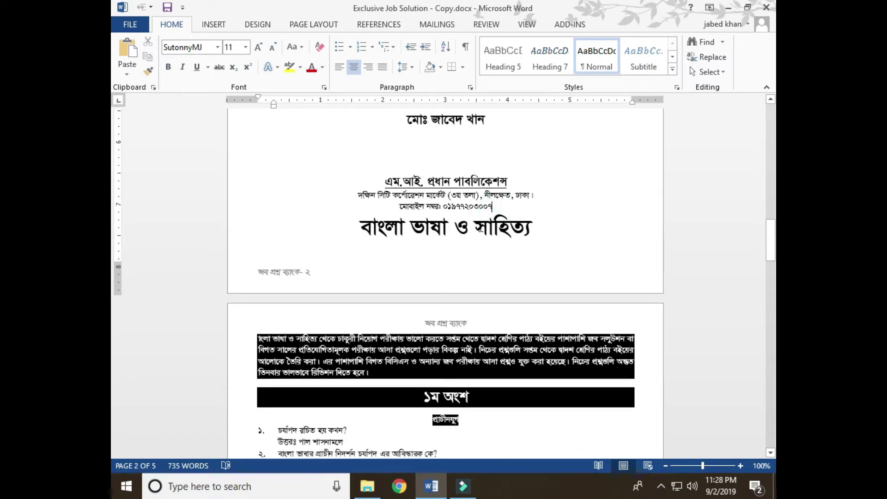
Step: Insert a Next Page section break before the 'বাংলা ভাষা ও সাহিত্য' title
{"action": "left_click", "coordinate": [356, 230]}
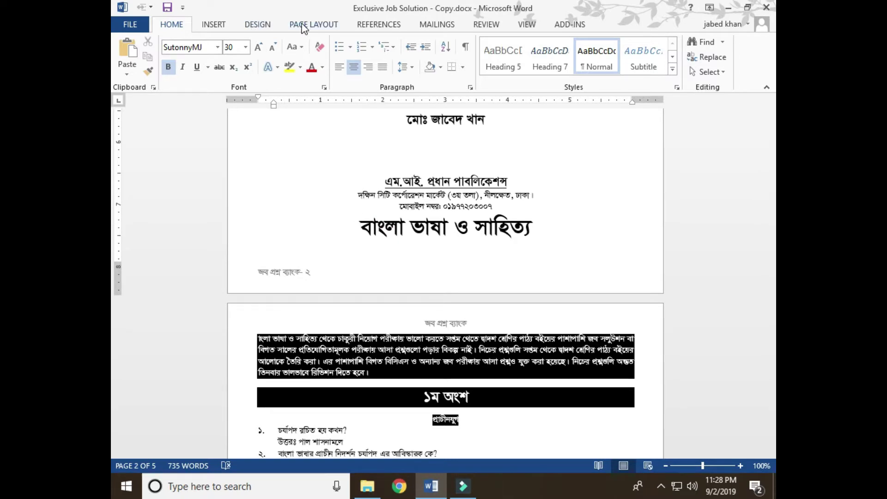
{"action": "left_click", "coordinate": [305, 25]}
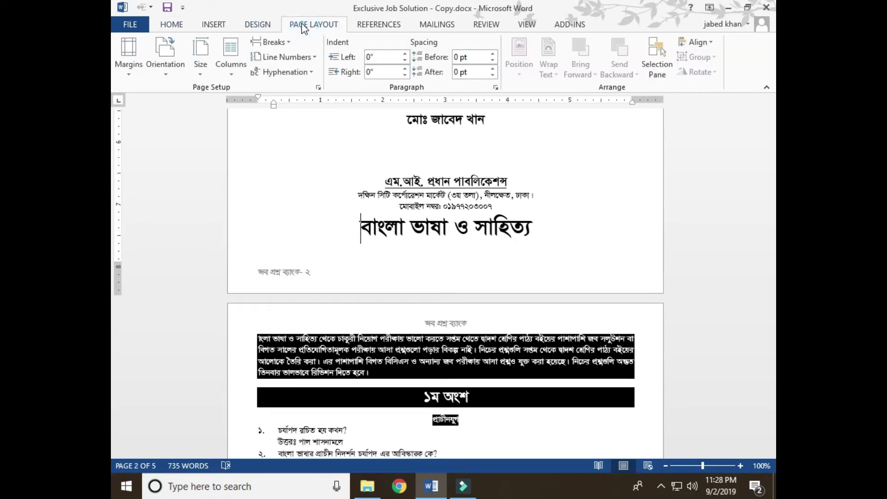
{"action": "left_click", "coordinate": [285, 45]}
{"action": "left_click", "coordinate": [305, 204]}
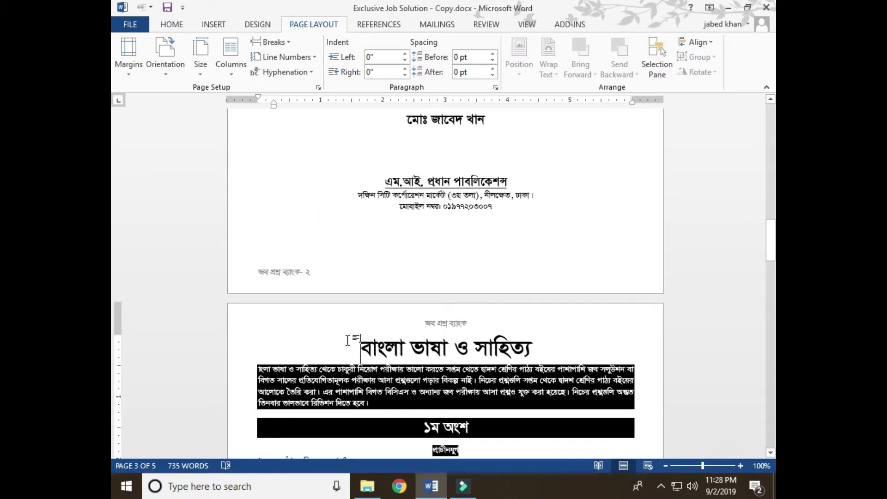
Step: Shade the 'বাংলা ভাষা ও সাহিত্য' title black
{"action": "left_click_drag", "start_coordinate": [353, 344], "coordinate": [548, 351]}
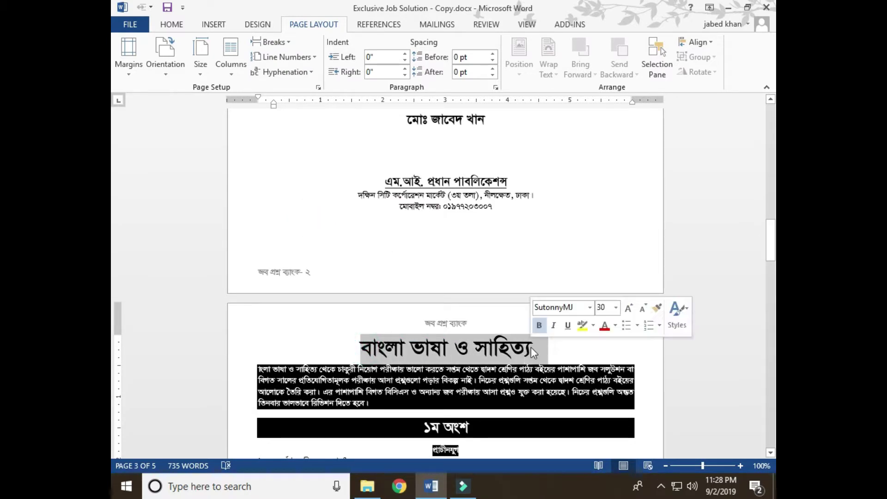
{"action": "left_click", "coordinate": [171, 24]}
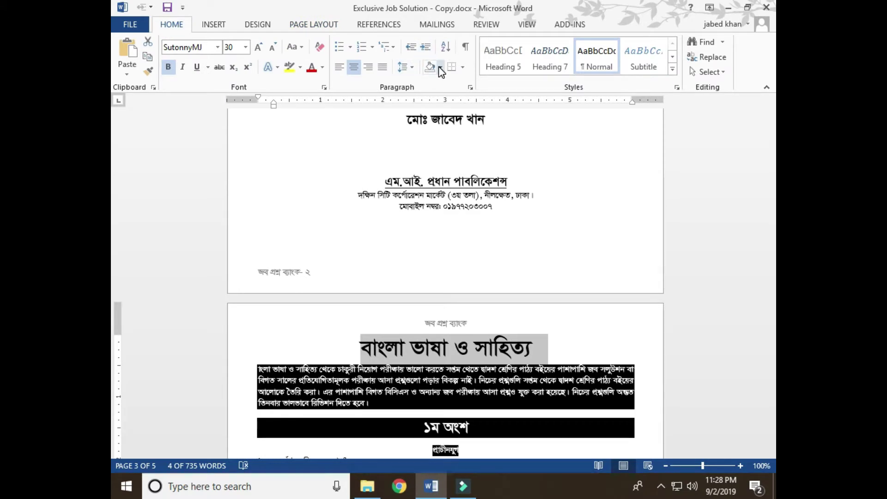
{"action": "left_click", "coordinate": [440, 67]}
{"action": "left_click", "coordinate": [441, 94]}
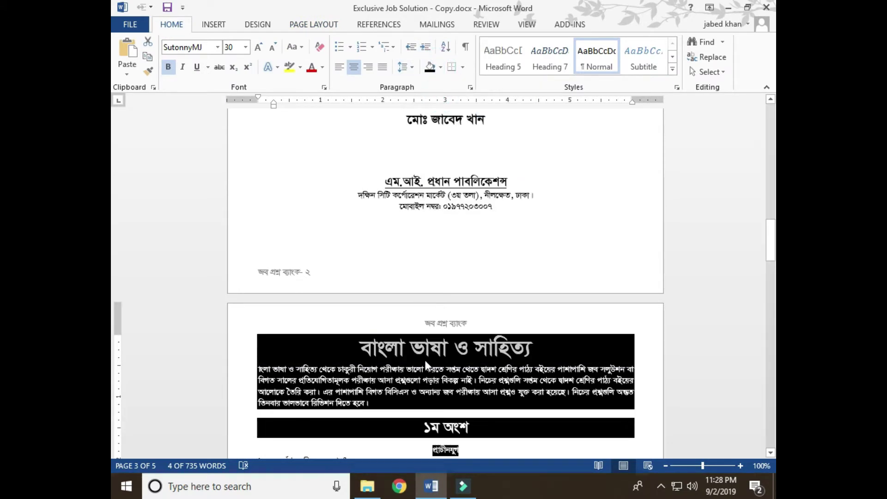
{"action": "left_click", "coordinate": [460, 329]}
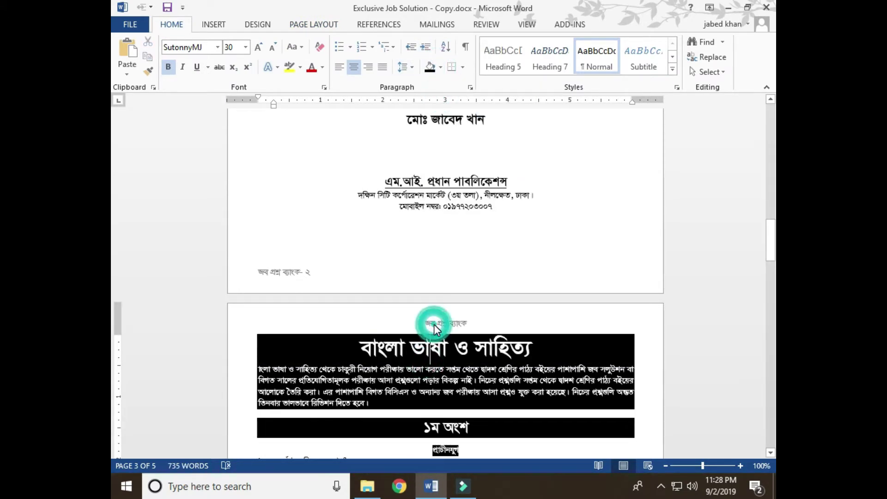
{"action": "scroll", "coordinate": [448, 362], "scroll_direction": "up", "scroll_amount": 1}
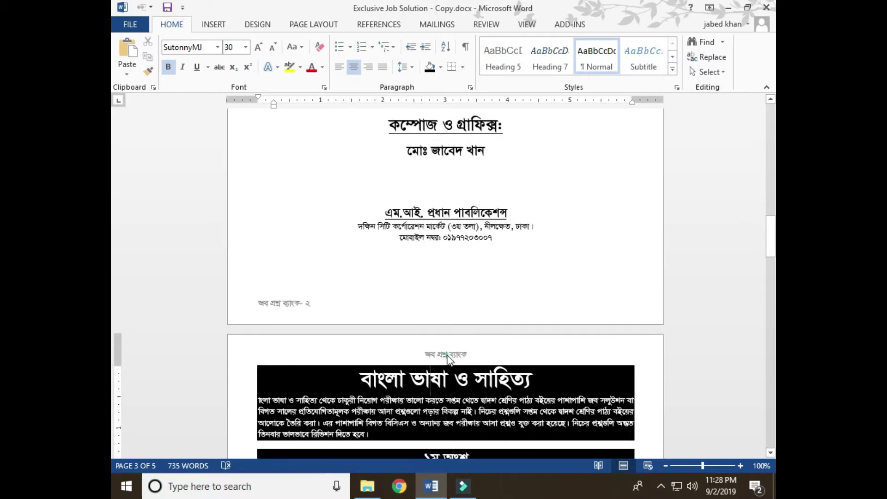
Step: Turn off Link to Previous for the section 2 header above the literature chapter
{"action": "double_click", "coordinate": [447, 357]}
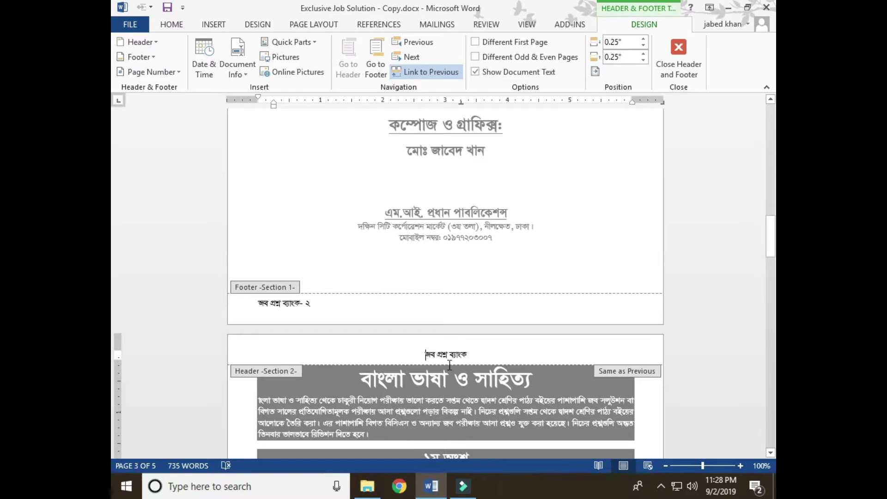
{"action": "scroll", "coordinate": [450, 365], "scroll_direction": "up", "scroll_amount": 10}
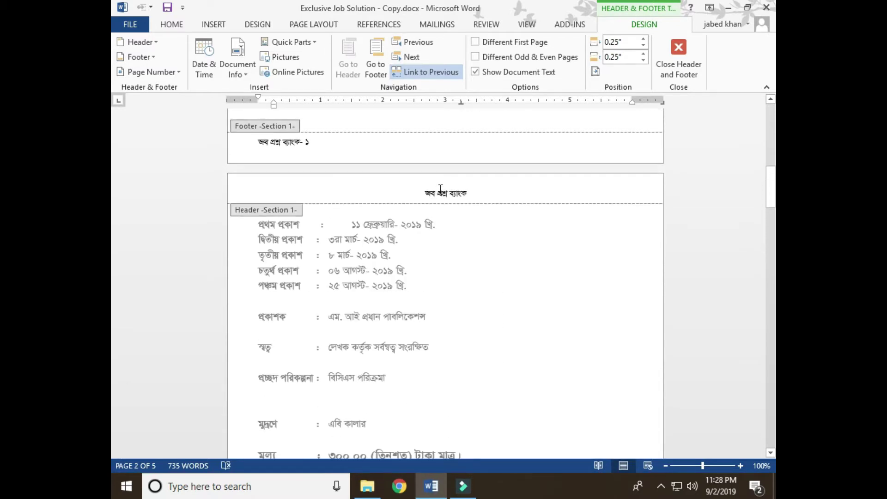
{"action": "scroll", "coordinate": [444, 197], "scroll_direction": "down", "scroll_amount": 3}
{"action": "scroll", "coordinate": [451, 345], "scroll_direction": "down", "scroll_amount": 6}
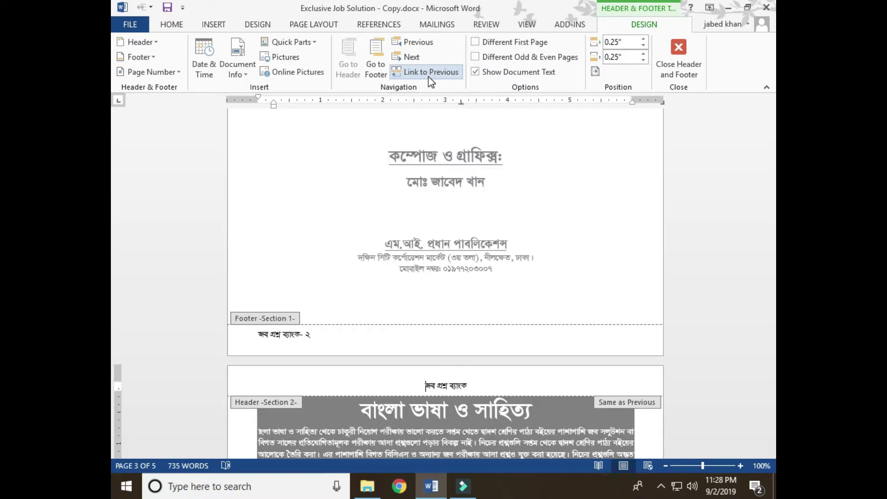
{"action": "left_click", "coordinate": [415, 72]}
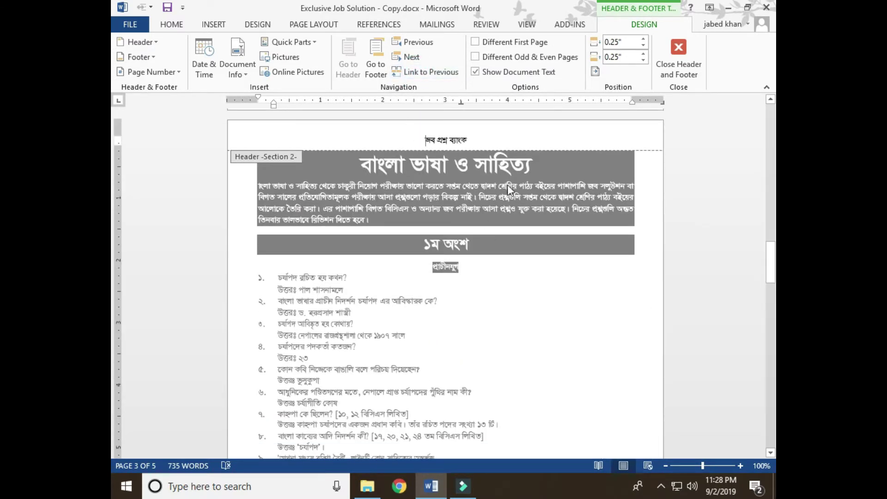
Step: Replace the Section 2 header text with the chapter title বাংলা ভাষা ও সাহিত্য
{"action": "left_click_drag", "start_coordinate": [437, 140], "coordinate": [428, 140]}
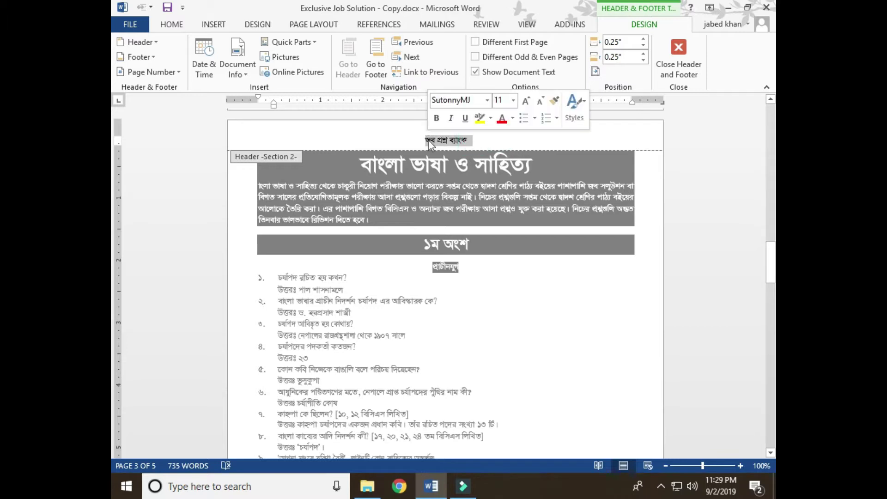
{"action": "type", "text": "ব্জু"}
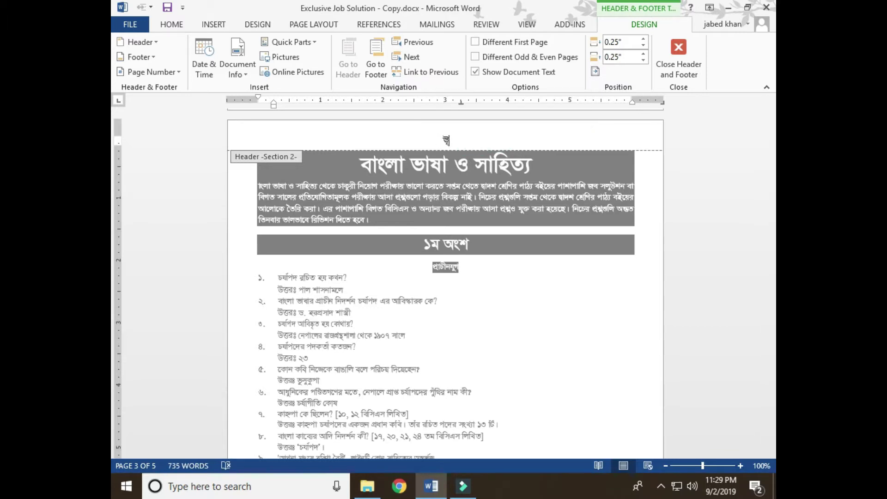
{"action": "key", "text": "BackSpace"}
{"action": "type", "text": "াংল"}
{"action": "type", "text": "া"}
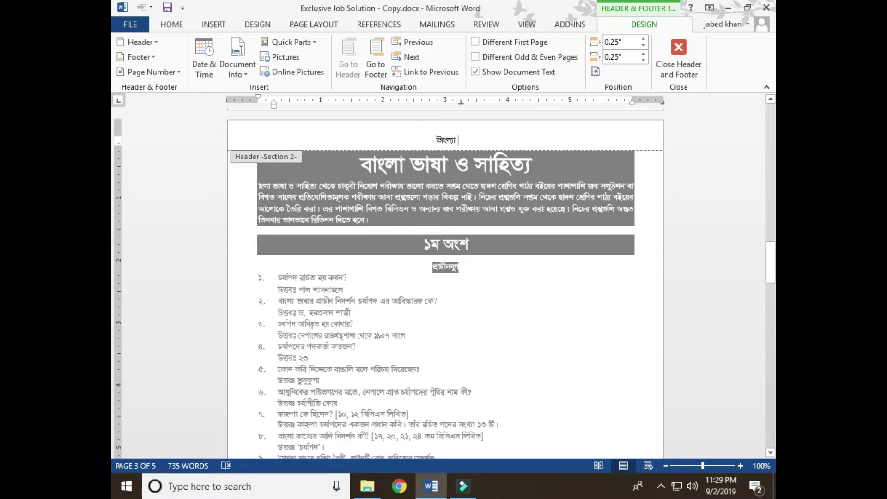
{"action": "type", "text": " ভা"}
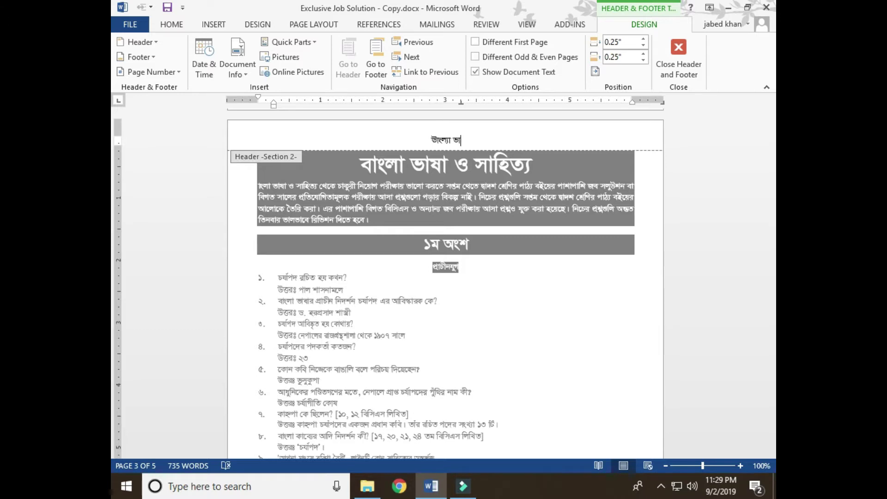
{"action": "type", "text": "ষা"}
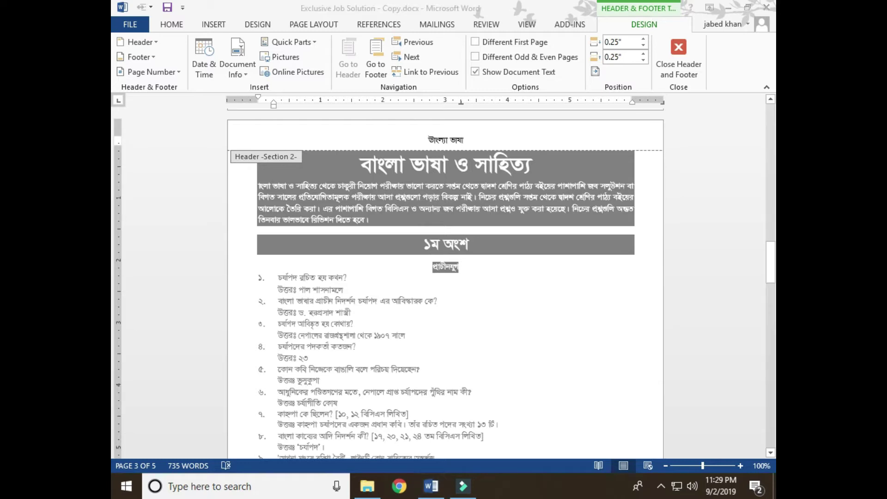
{"action": "type", "text": " ও সাহিত্য"}
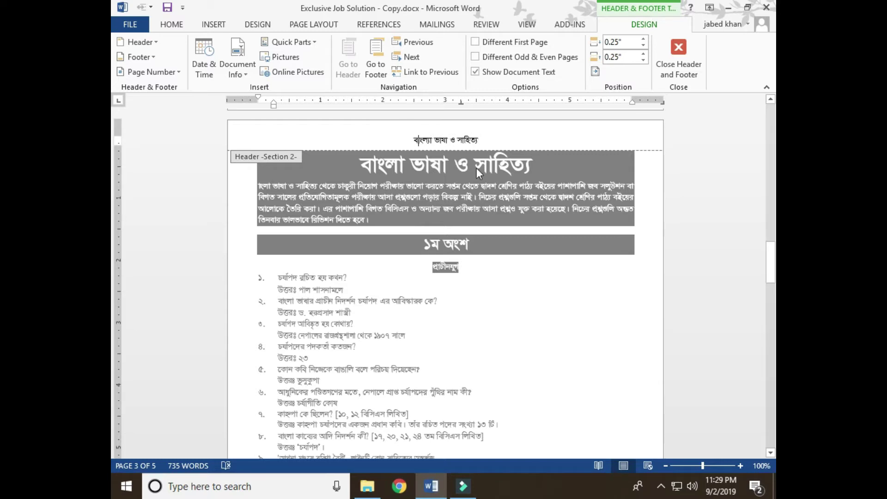
{"action": "left_click", "coordinate": [678, 58]}
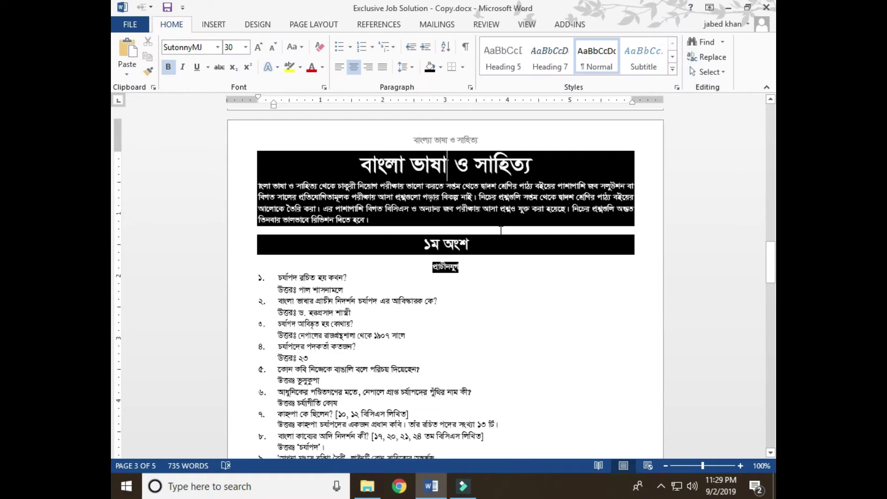
{"action": "scroll", "coordinate": [454, 272], "scroll_direction": "up", "scroll_amount": 2}
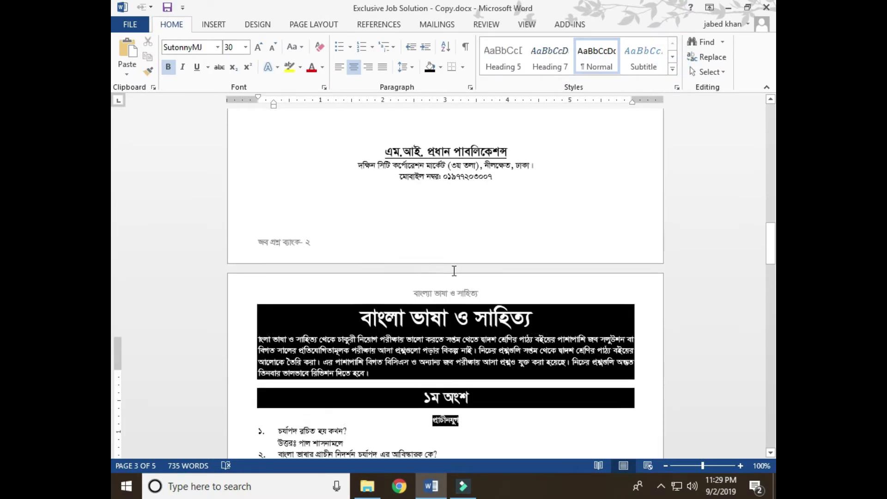
{"action": "scroll", "coordinate": [454, 271], "scroll_direction": "up", "scroll_amount": 8}
{"action": "scroll", "coordinate": [454, 271], "scroll_direction": "up", "scroll_amount": 5}
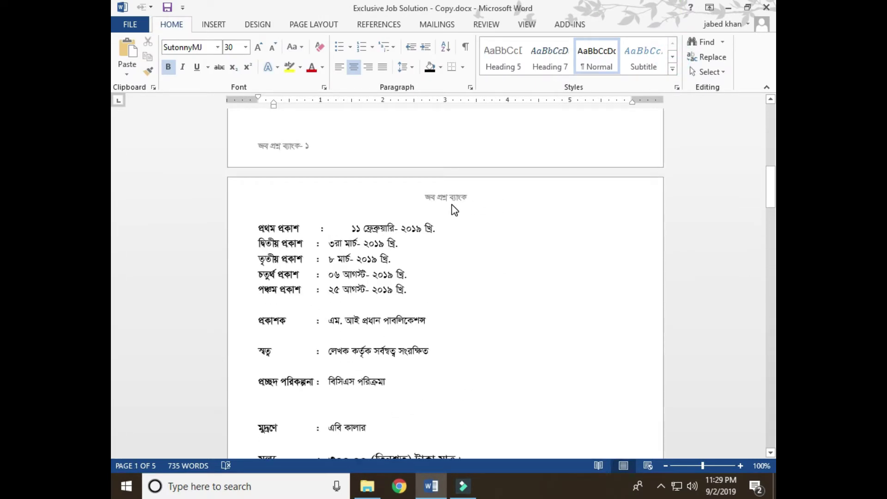
{"action": "scroll", "coordinate": [478, 206], "scroll_direction": "down", "scroll_amount": 3}
{"action": "scroll", "coordinate": [479, 206], "scroll_direction": "down", "scroll_amount": 6}
{"action": "scroll", "coordinate": [471, 222], "scroll_direction": "up", "scroll_amount": 7}
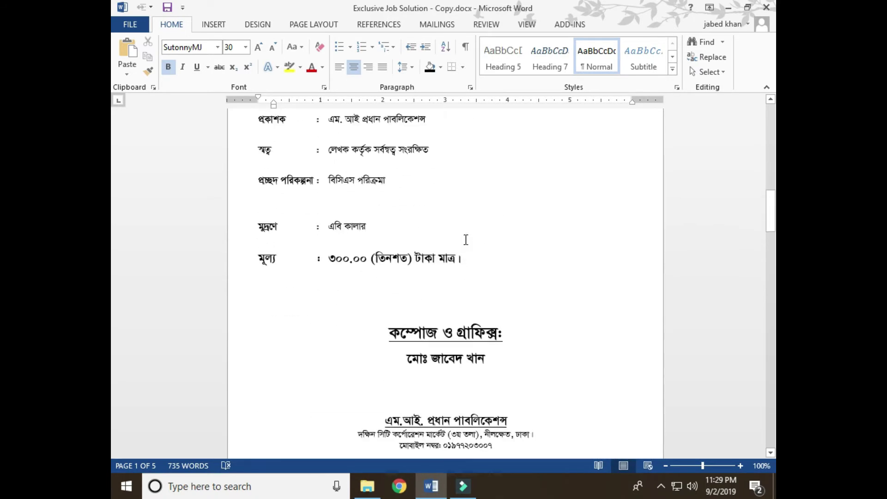
{"action": "scroll", "coordinate": [466, 231], "scroll_direction": "up", "scroll_amount": 4}
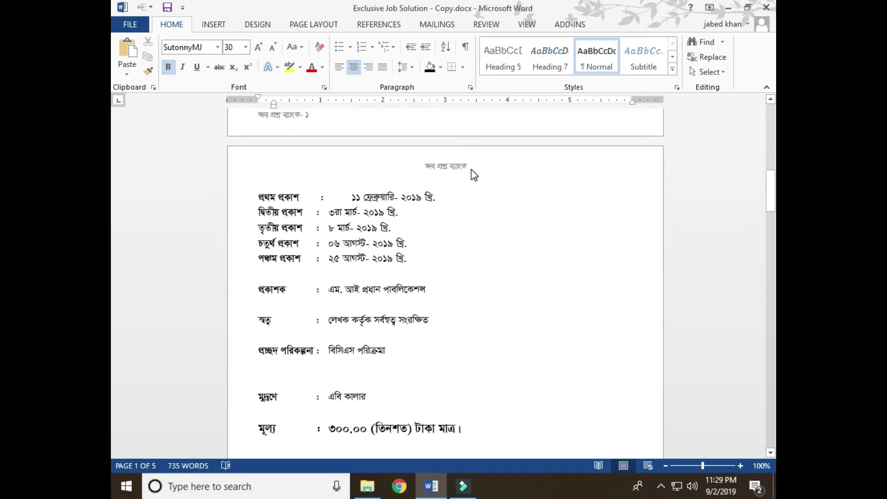
{"action": "scroll", "coordinate": [472, 171], "scroll_direction": "down", "scroll_amount": 4}
{"action": "scroll", "coordinate": [467, 199], "scroll_direction": "down", "scroll_amount": 2}
{"action": "scroll", "coordinate": [465, 202], "scroll_direction": "down", "scroll_amount": 7}
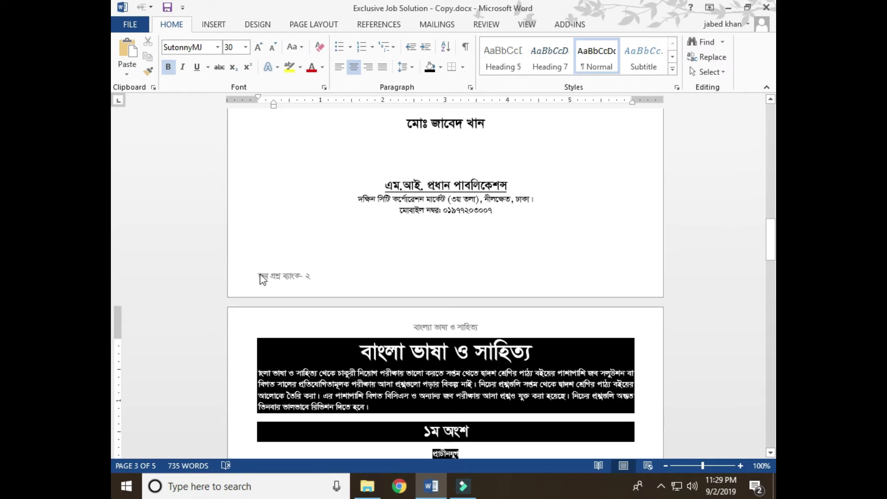
{"action": "scroll", "coordinate": [307, 281], "scroll_direction": "down", "scroll_amount": 2}
{"action": "scroll", "coordinate": [580, 346], "scroll_direction": "down", "scroll_amount": 8}
{"action": "scroll", "coordinate": [620, 396], "scroll_direction": "down", "scroll_amount": 2}
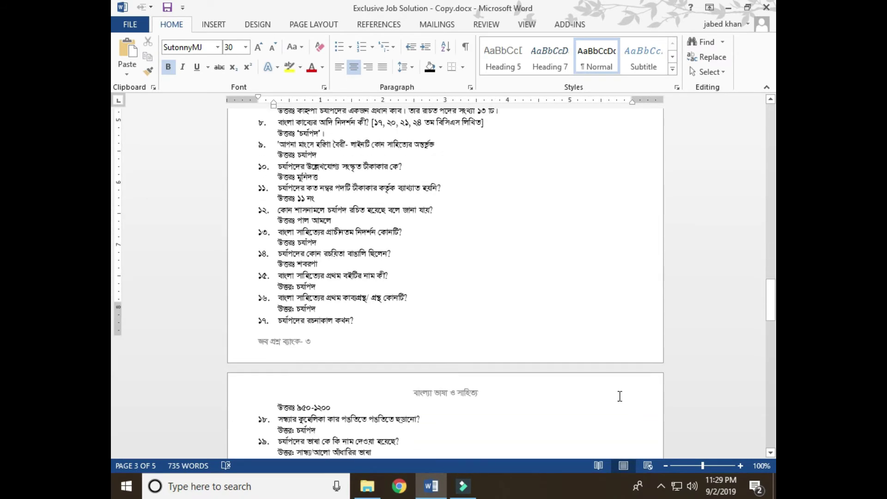
{"action": "scroll", "coordinate": [620, 396], "scroll_direction": "down", "scroll_amount": 1}
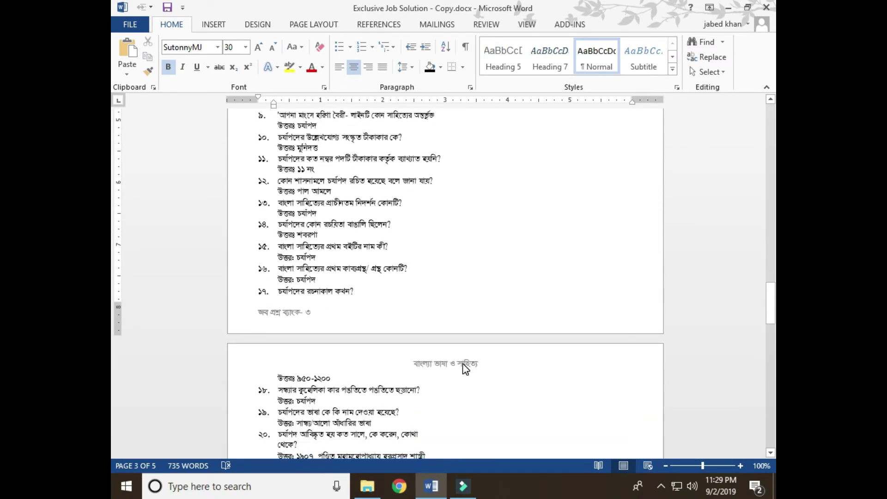
{"action": "scroll", "coordinate": [462, 363], "scroll_direction": "down", "scroll_amount": 2}
{"action": "scroll", "coordinate": [455, 301], "scroll_direction": "down", "scroll_amount": 9}
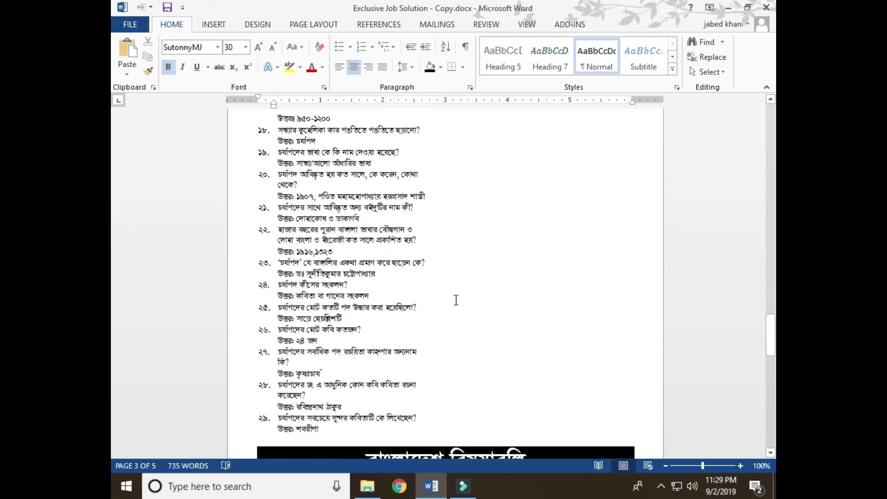
{"action": "scroll", "coordinate": [424, 261], "scroll_direction": "down", "scroll_amount": 10}
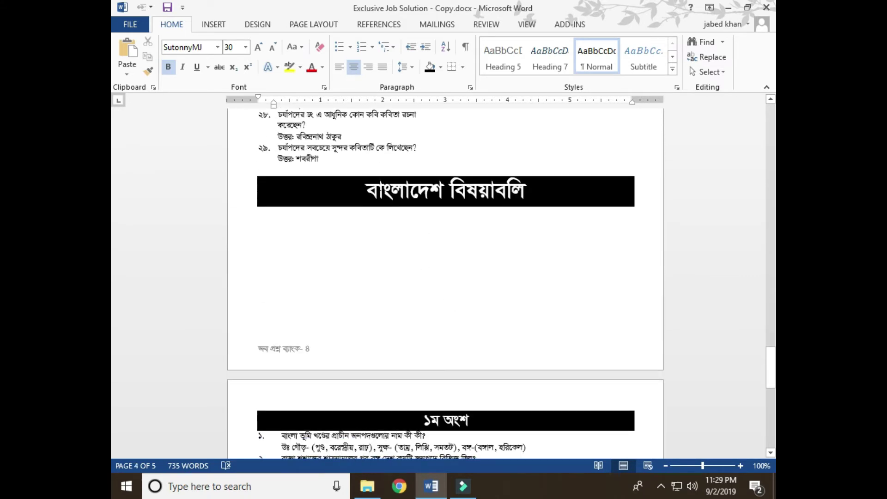
Step: Insert a Next Page section break before the বাংলাদেশ বিষয়াবলি heading, with ১ম অংশ beneath the title
{"action": "left_click", "coordinate": [364, 190]}
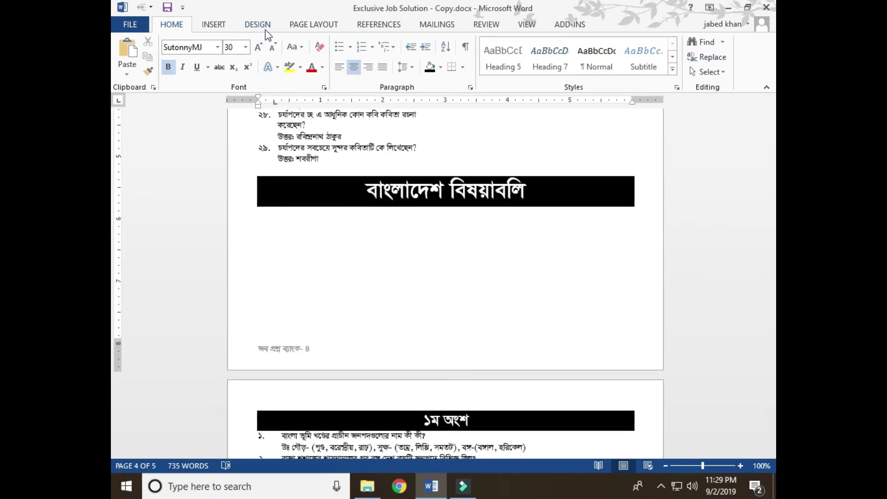
{"action": "left_click", "coordinate": [305, 29]}
{"action": "left_click", "coordinate": [272, 41]}
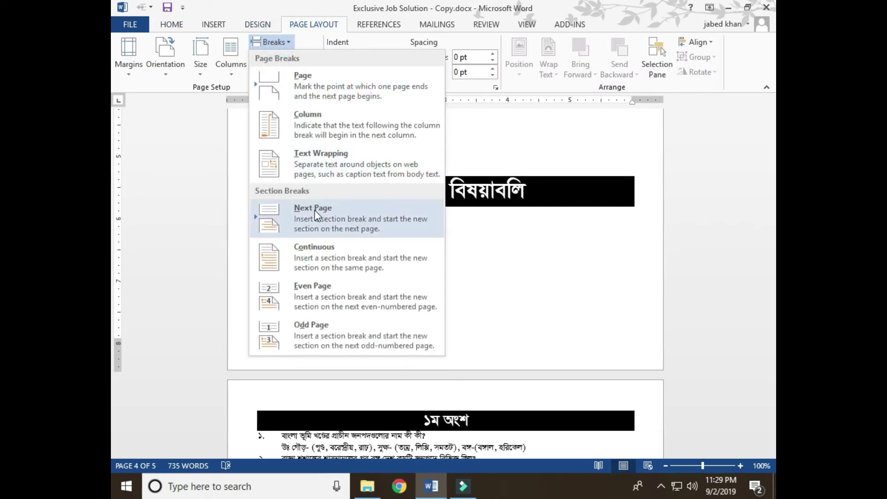
{"action": "left_click", "coordinate": [314, 209]}
{"action": "scroll", "coordinate": [408, 396], "scroll_direction": "down", "scroll_amount": 1}
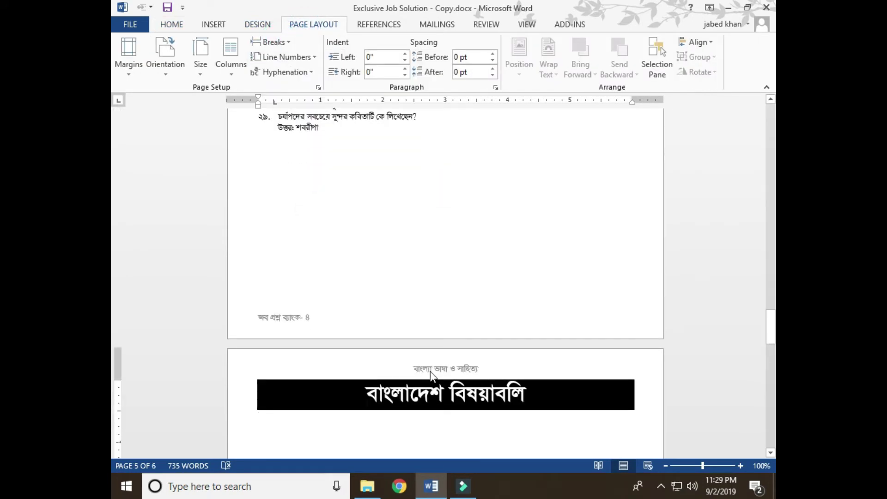
{"action": "scroll", "coordinate": [443, 375], "scroll_direction": "down", "scroll_amount": 3}
{"action": "left_click", "coordinate": [411, 334]}
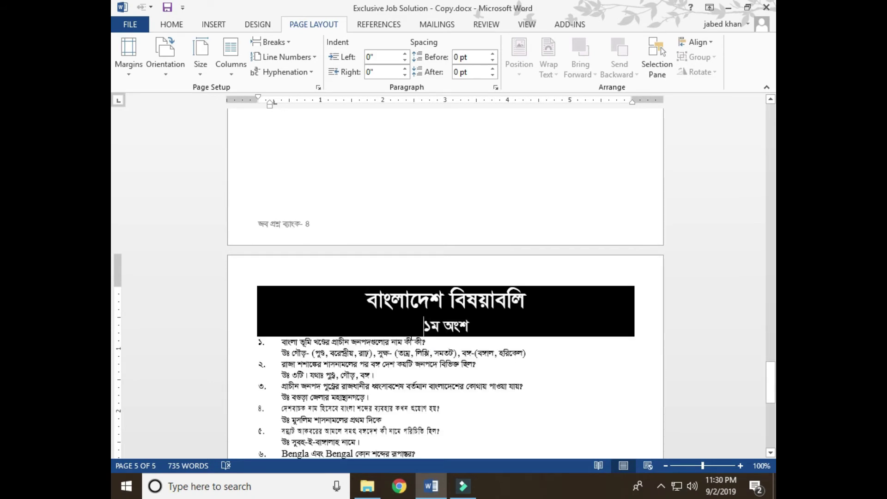
{"action": "left_click", "coordinate": [415, 270]}
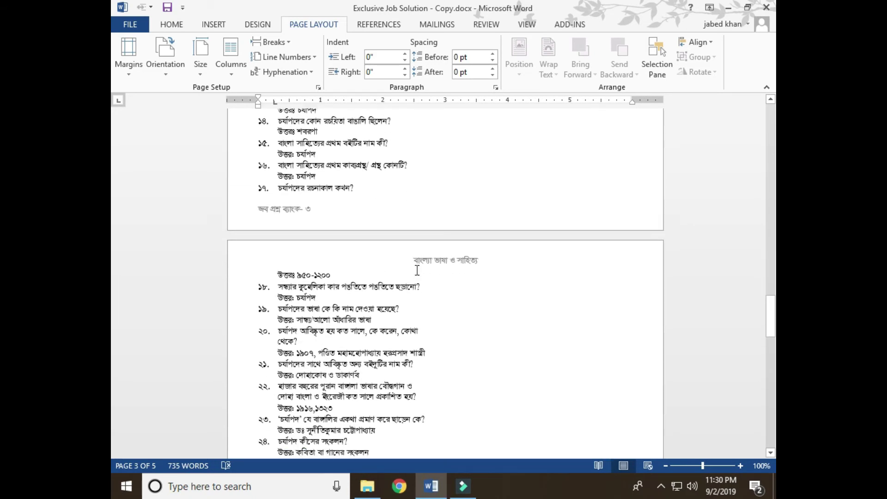
{"action": "scroll", "coordinate": [421, 272], "scroll_direction": "down", "scroll_amount": 10}
{"action": "scroll", "coordinate": [425, 277], "scroll_direction": "down", "scroll_amount": 7}
Step: Unlink the section 3 header from the previous section and retitle it বাংলাদেশ বিষয়াবলি
{"action": "double_click", "coordinate": [429, 277]}
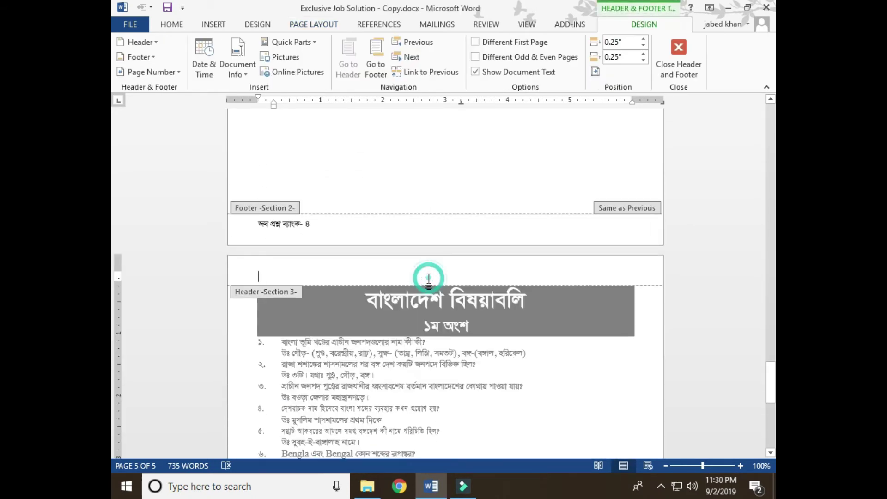
{"action": "left_click", "coordinate": [426, 74]}
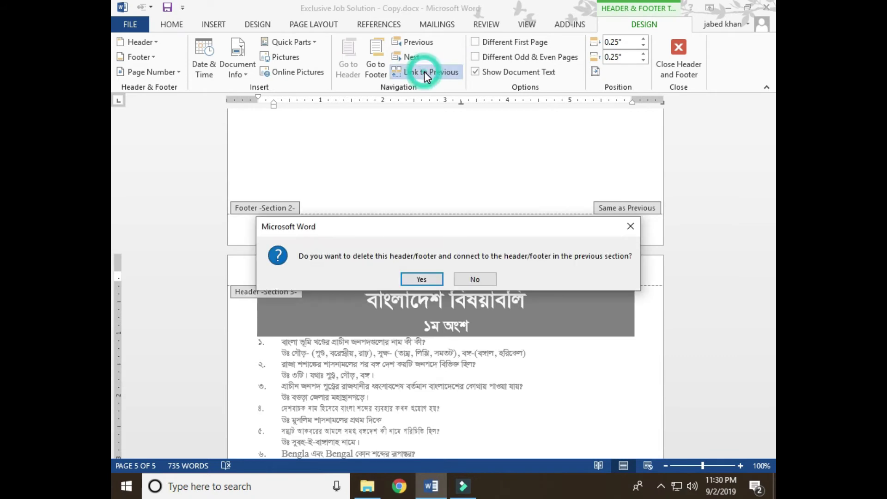
{"action": "left_click", "coordinate": [421, 333]}
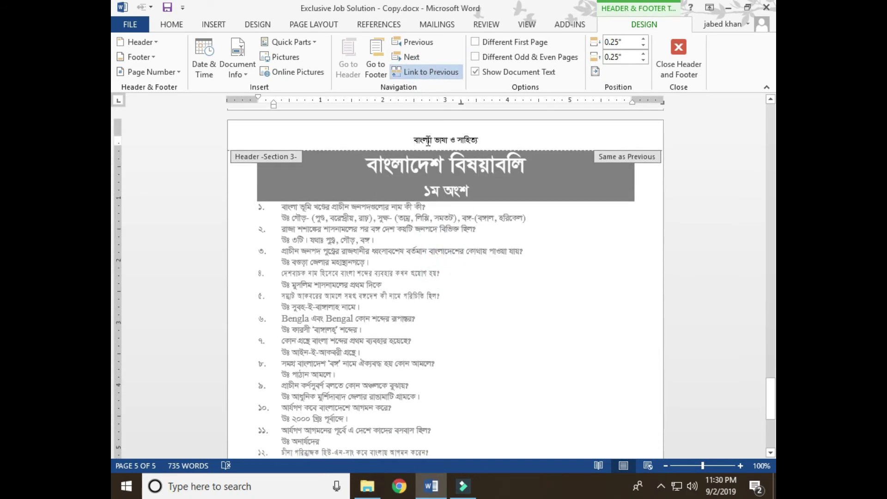
{"action": "left_click", "coordinate": [431, 72]}
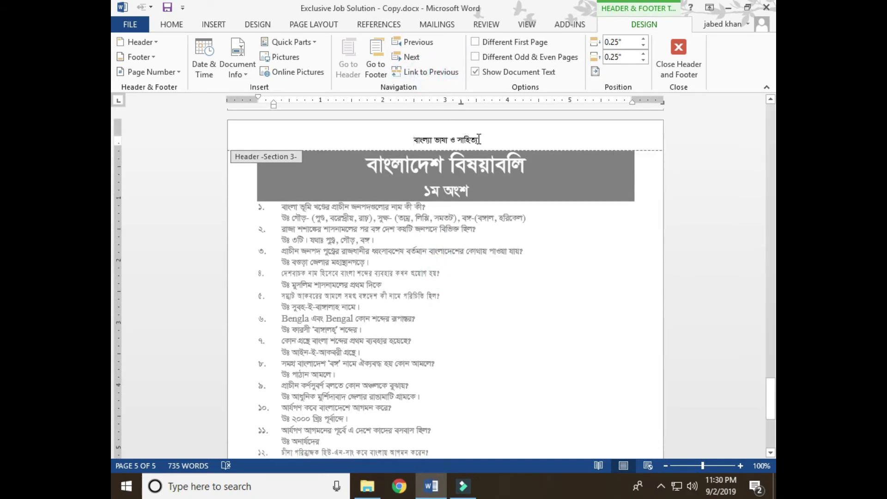
{"action": "left_click_drag", "start_coordinate": [478, 140], "coordinate": [430, 139]}
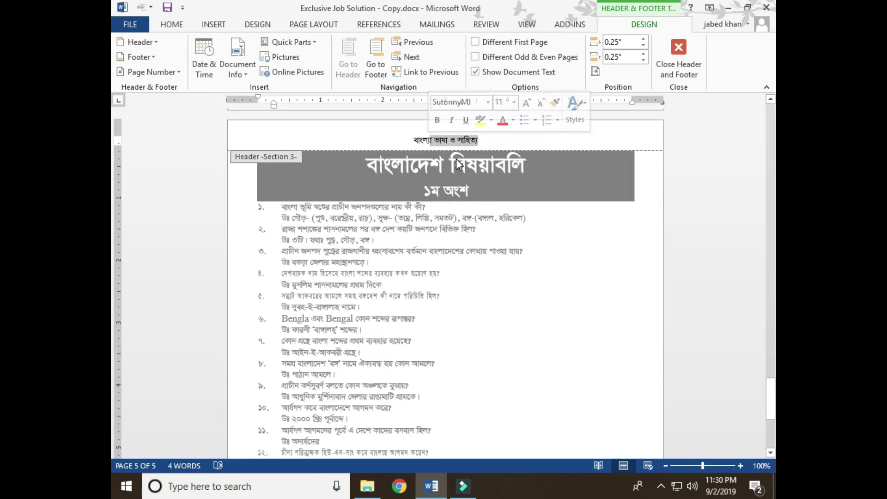
{"action": "key", "text": "BackSpace"}
{"action": "key", "text": "BackSpace"}
{"action": "type", "text": "াংলা"}
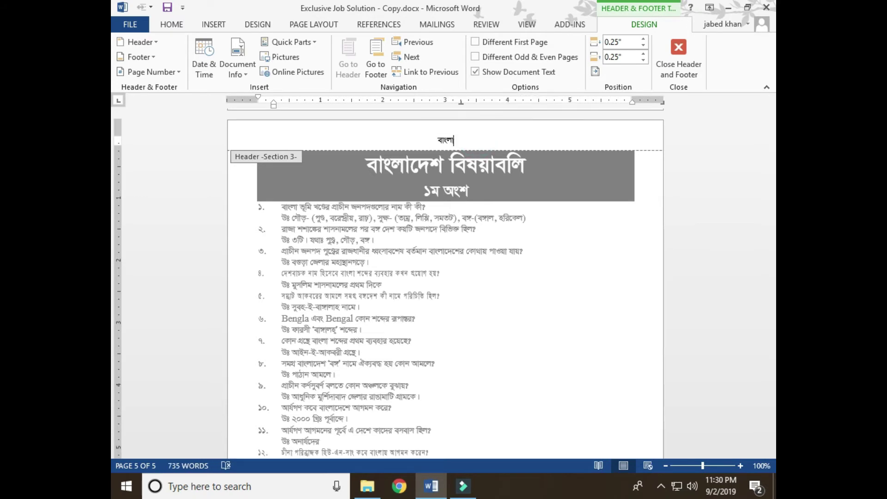
{"action": "type", "text": "দেশ"}
{"action": "type", "text": " বি"}
{"action": "type", "text": "ষয়"}
{"action": "type", "text": "া"}
{"action": "type", "text": "বল"}
{"action": "type", "text": "ি"}
{"action": "type", "text": "ল"}
Step: Close the header and footer, then scroll through the pages to check each chapter's header
{"action": "left_click", "coordinate": [674, 54]}
{"action": "scroll", "coordinate": [464, 268], "scroll_direction": "up", "scroll_amount": 3}
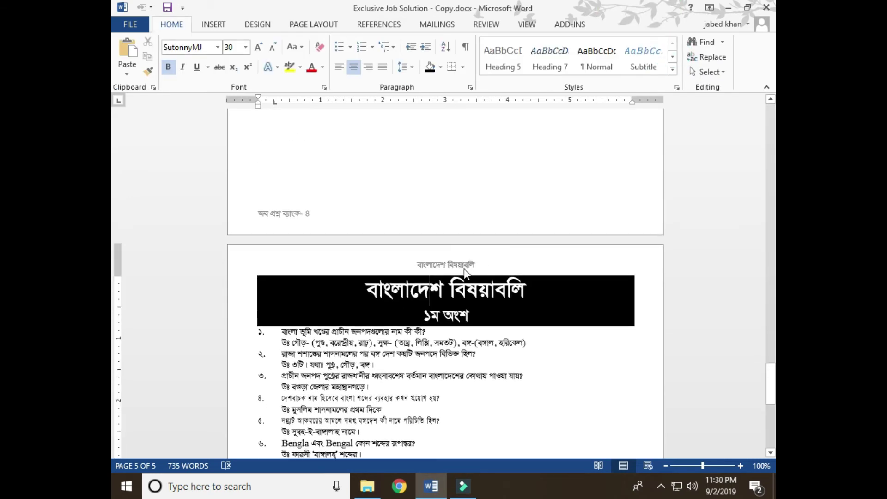
{"action": "scroll", "coordinate": [463, 270], "scroll_direction": "up", "scroll_amount": 2}
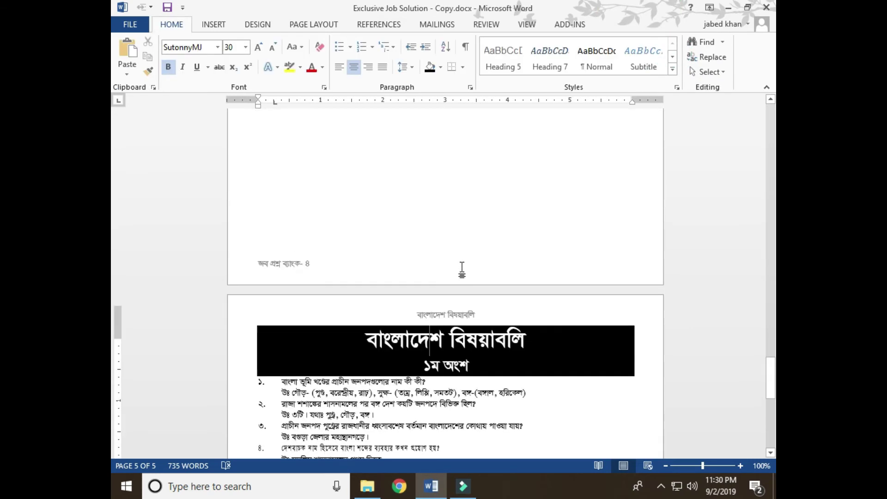
{"action": "scroll", "coordinate": [461, 268], "scroll_direction": "up", "scroll_amount": 14}
{"action": "scroll", "coordinate": [462, 268], "scroll_direction": "up", "scroll_amount": 8}
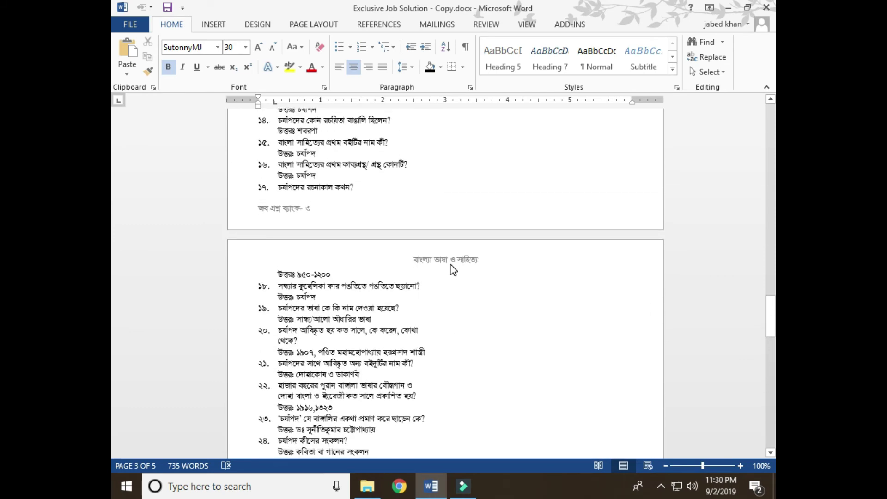
{"action": "scroll", "coordinate": [486, 261], "scroll_direction": "up", "scroll_amount": 17}
{"action": "scroll", "coordinate": [486, 262], "scroll_direction": "up", "scroll_amount": 8}
{"action": "scroll", "coordinate": [467, 253], "scroll_direction": "up", "scroll_amount": 9}
{"action": "scroll", "coordinate": [453, 172], "scroll_direction": "up", "scroll_amount": 9}
{"action": "scroll", "coordinate": [451, 154], "scroll_direction": "up", "scroll_amount": 2}
{"action": "scroll", "coordinate": [440, 194], "scroll_direction": "up", "scroll_amount": 5}
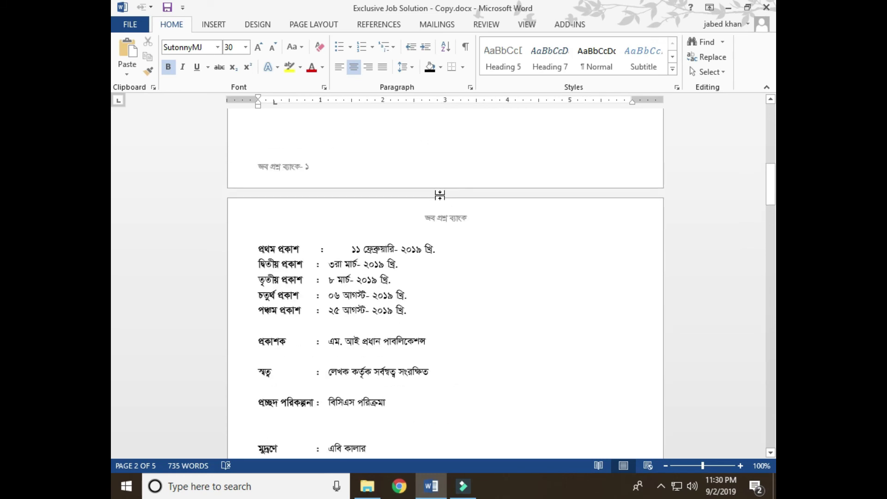
{"action": "scroll", "coordinate": [454, 227], "scroll_direction": "down", "scroll_amount": 6}
{"action": "scroll", "coordinate": [430, 277], "scroll_direction": "down", "scroll_amount": 9}
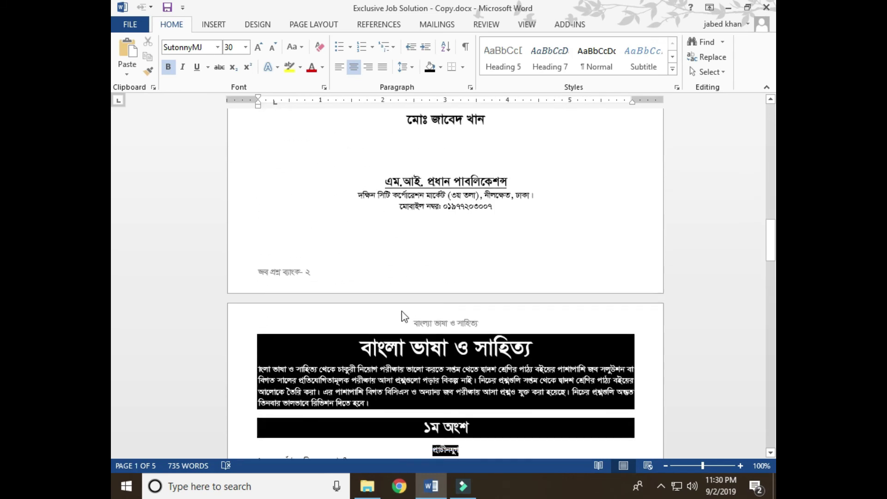
{"action": "scroll", "coordinate": [401, 311], "scroll_direction": "down", "scroll_amount": 3}
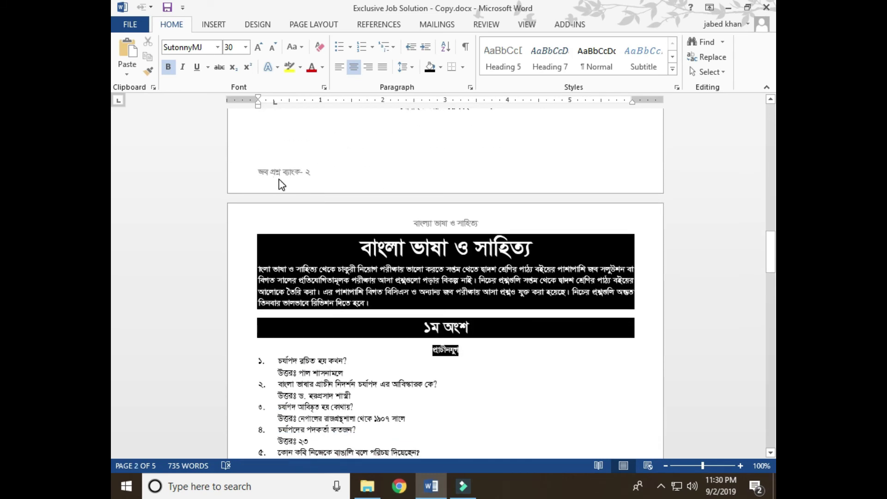
{"action": "scroll", "coordinate": [302, 231], "scroll_direction": "down", "scroll_amount": 6}
{"action": "scroll", "coordinate": [298, 335], "scroll_direction": "down", "scroll_amount": 4}
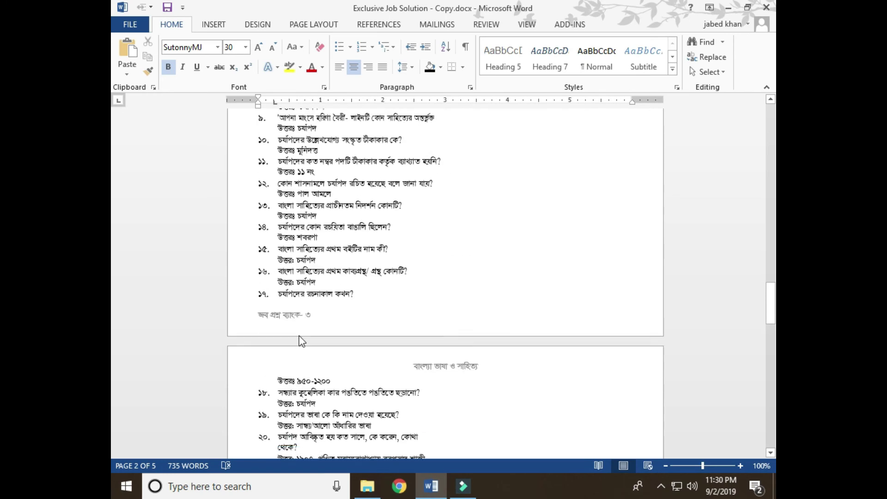
{"action": "scroll", "coordinate": [308, 314], "scroll_direction": "down", "scroll_amount": 4}
{"action": "scroll", "coordinate": [312, 307], "scroll_direction": "down", "scroll_amount": 8}
{"action": "scroll", "coordinate": [310, 341], "scroll_direction": "down", "scroll_amount": 2}
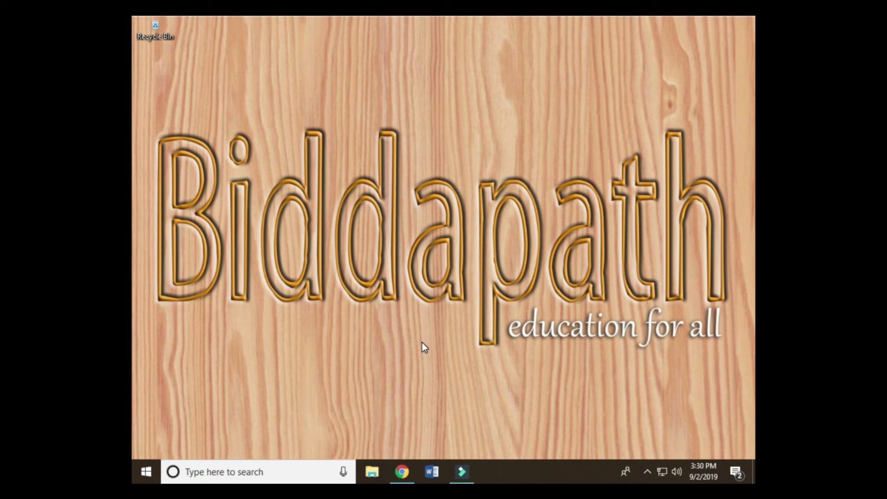
Step: Restore the Chrome window showing the YouTube channel page from the taskbar
{"action": "left_click", "coordinate": [401, 471]}
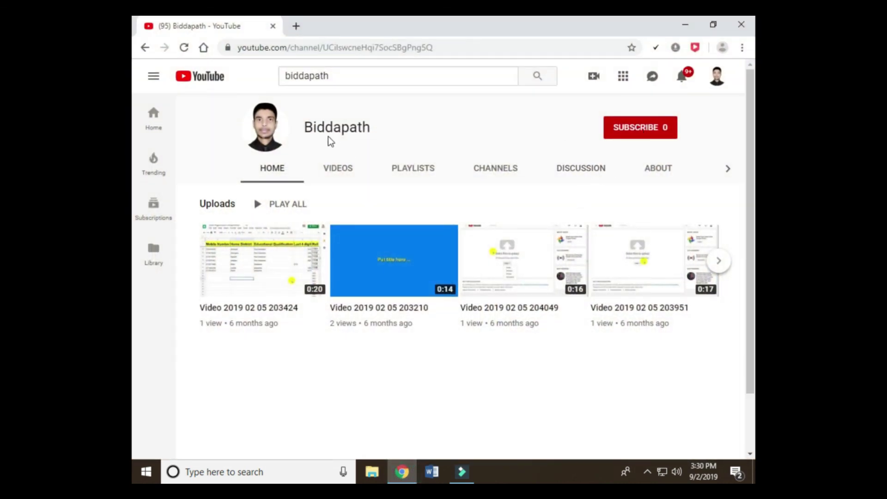
Step: Subscribe to the Biddapath YouTube channel
{"action": "left_click", "coordinate": [637, 133]}
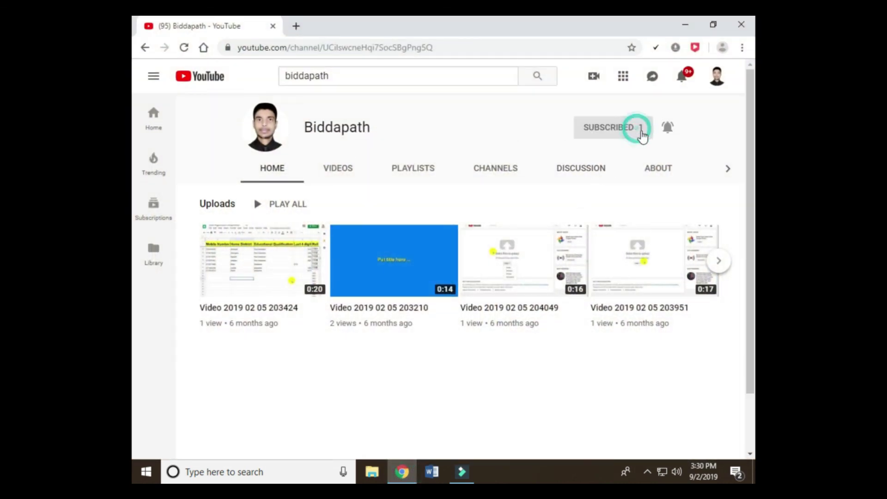